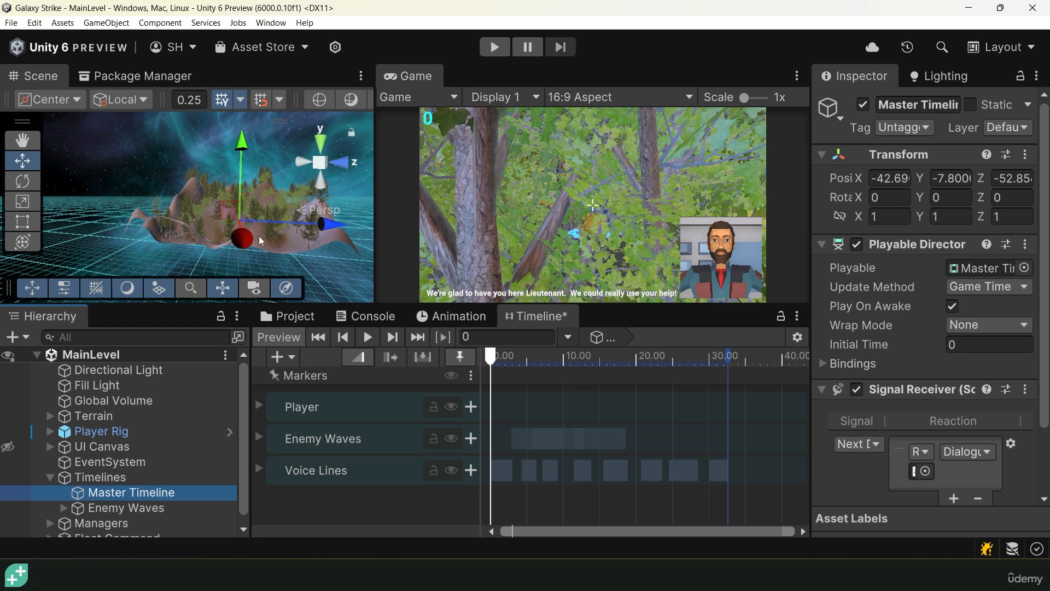
Step: Show the Player track's animation curves in the Master Timeline and frame only its Position.y curve
{"action": "left_click_drag", "start_coordinate": [272, 234], "coordinate": [255, 254], "text": "alt"}
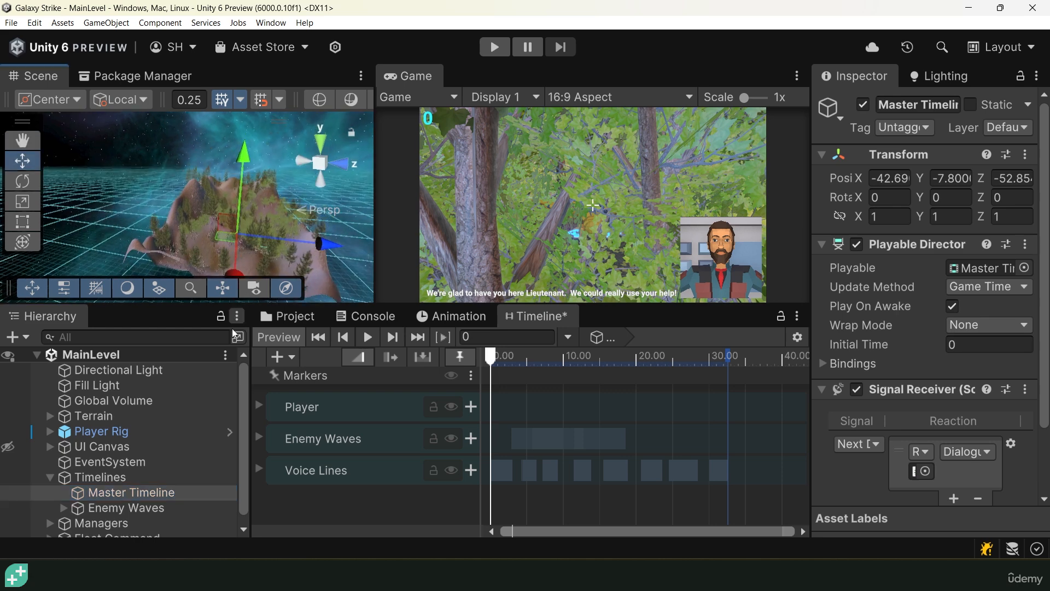
{"action": "left_click", "coordinate": [259, 405]}
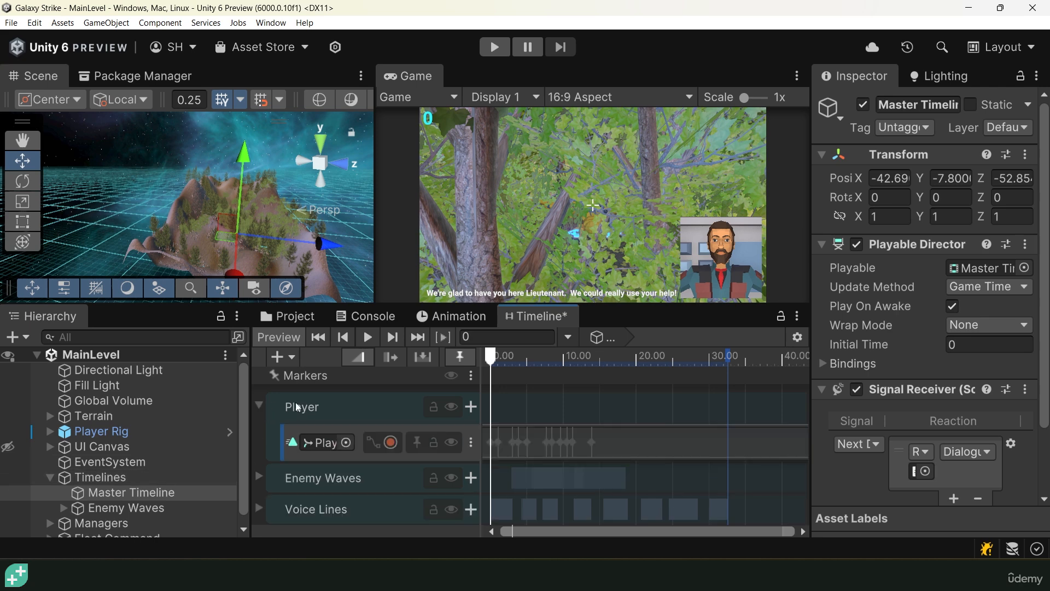
{"action": "left_click", "coordinate": [372, 442]}
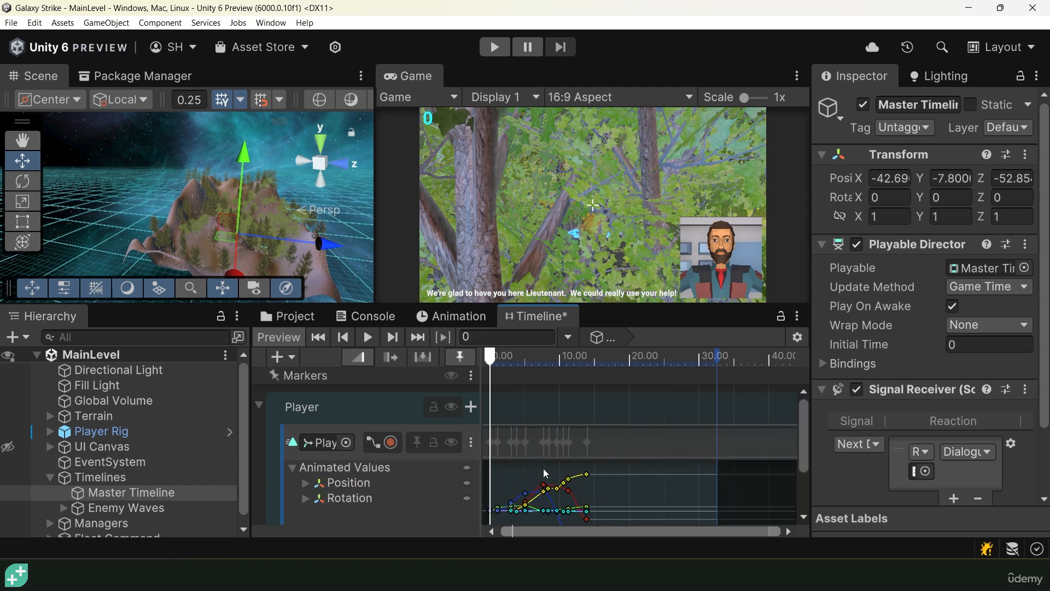
{"action": "left_click", "coordinate": [304, 482]}
{"action": "scroll", "coordinate": [304, 484], "scroll_direction": "down", "scroll_amount": 2}
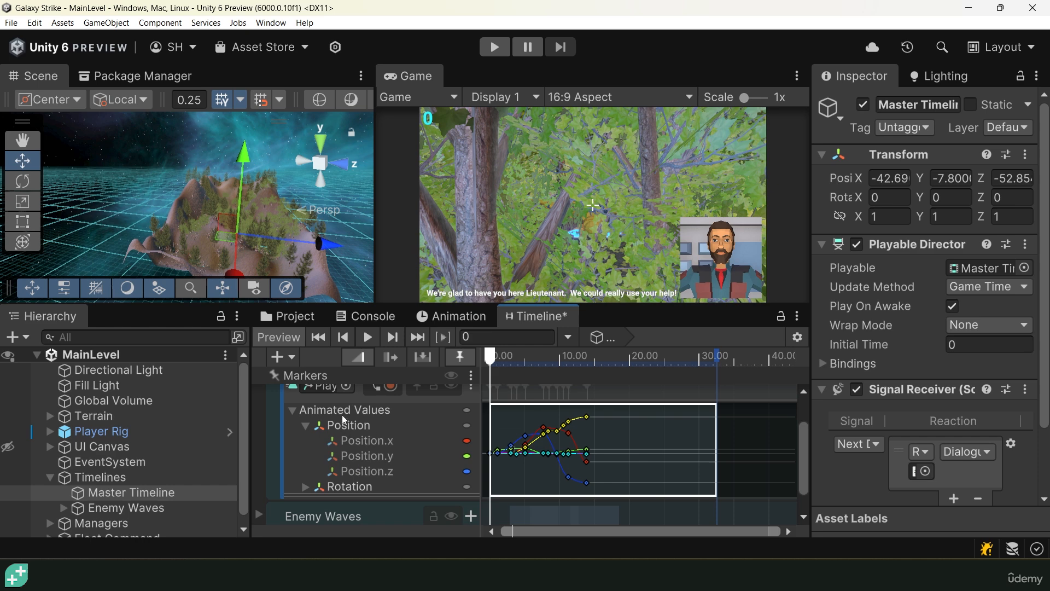
{"action": "left_click", "coordinate": [381, 457]}
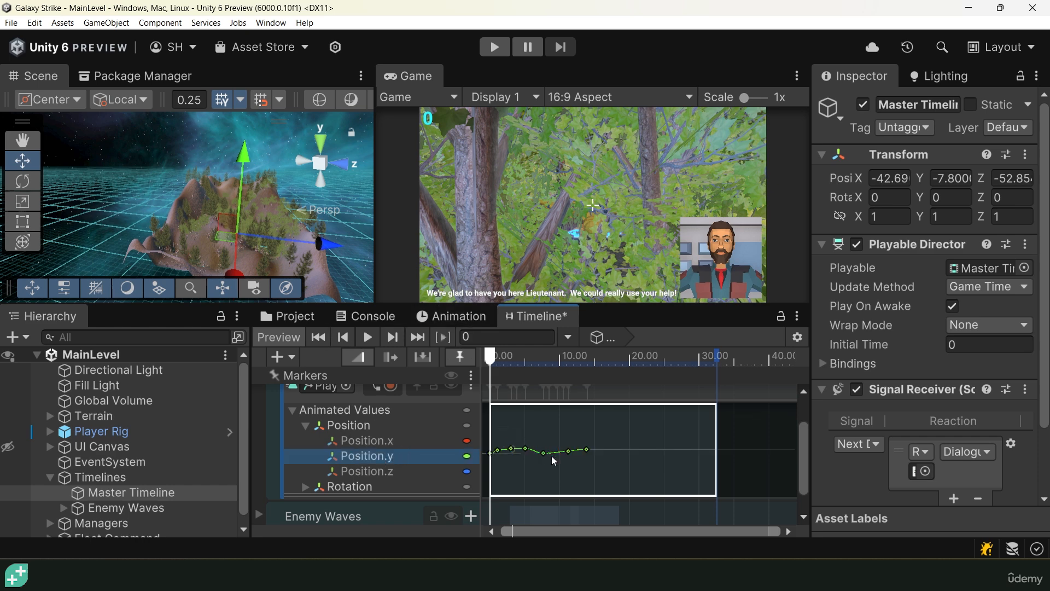
{"action": "key", "text": "f"}
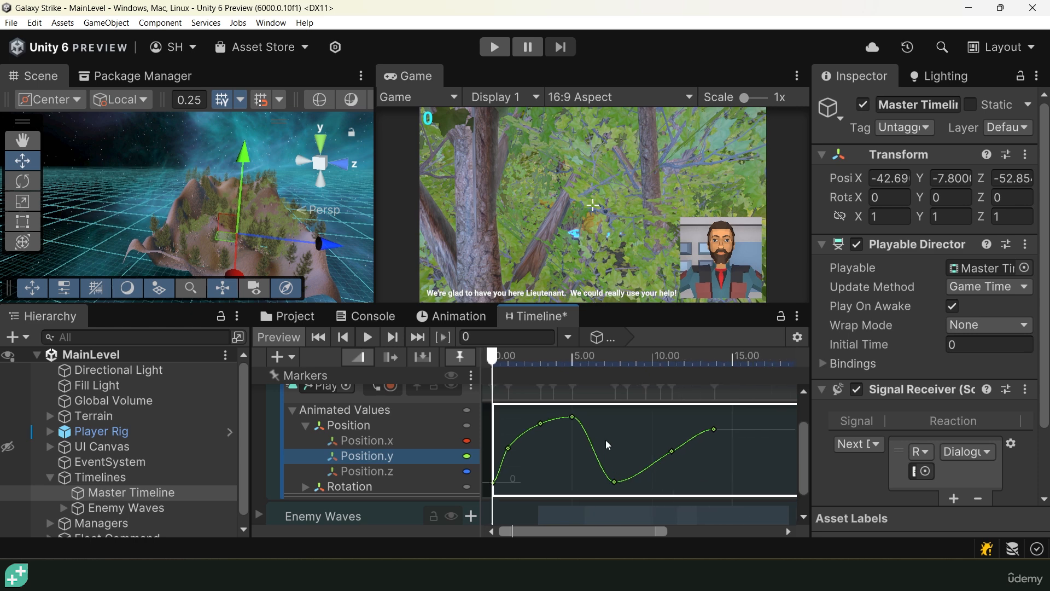
Step: Raise all keyframes of the Position.y curve together to lift the player's flight path, and play-test the level
{"action": "left_click_drag", "start_coordinate": [722, 497], "coordinate": [476, 413]}
{"action": "left_click_drag", "start_coordinate": [739, 476], "coordinate": [489, 404]}
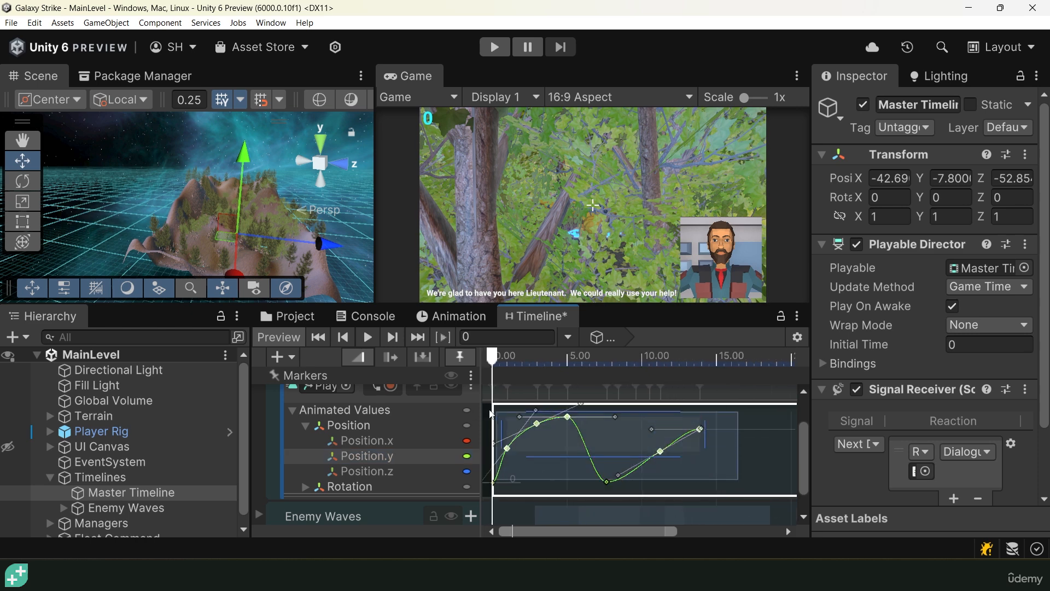
{"action": "left_click_drag", "start_coordinate": [755, 485], "coordinate": [475, 408]}
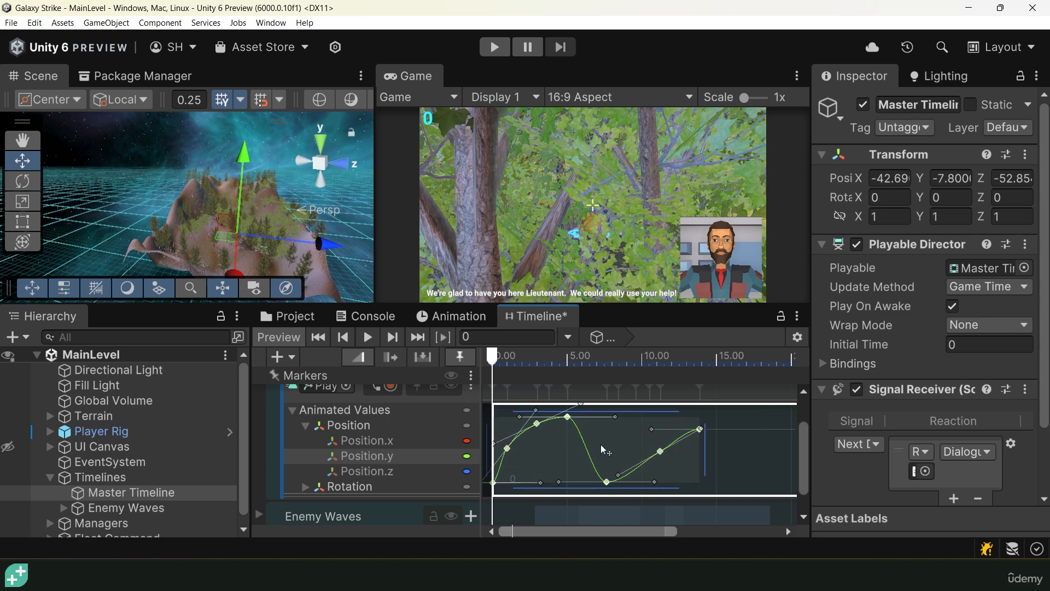
{"action": "left_click_drag", "start_coordinate": [556, 451], "coordinate": [572, 383]}
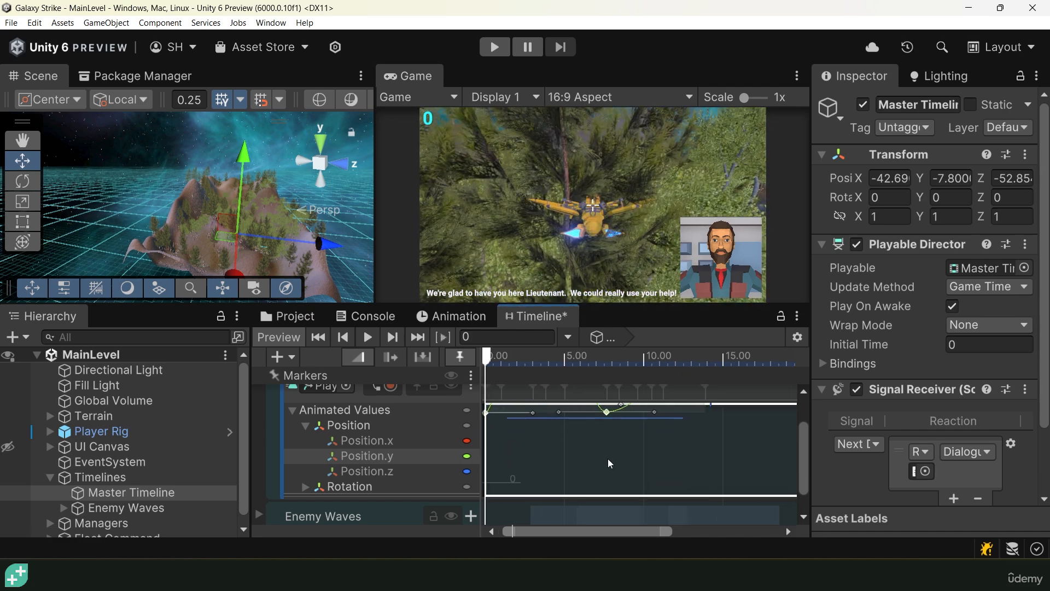
{"action": "key", "text": "ctrl+p"}
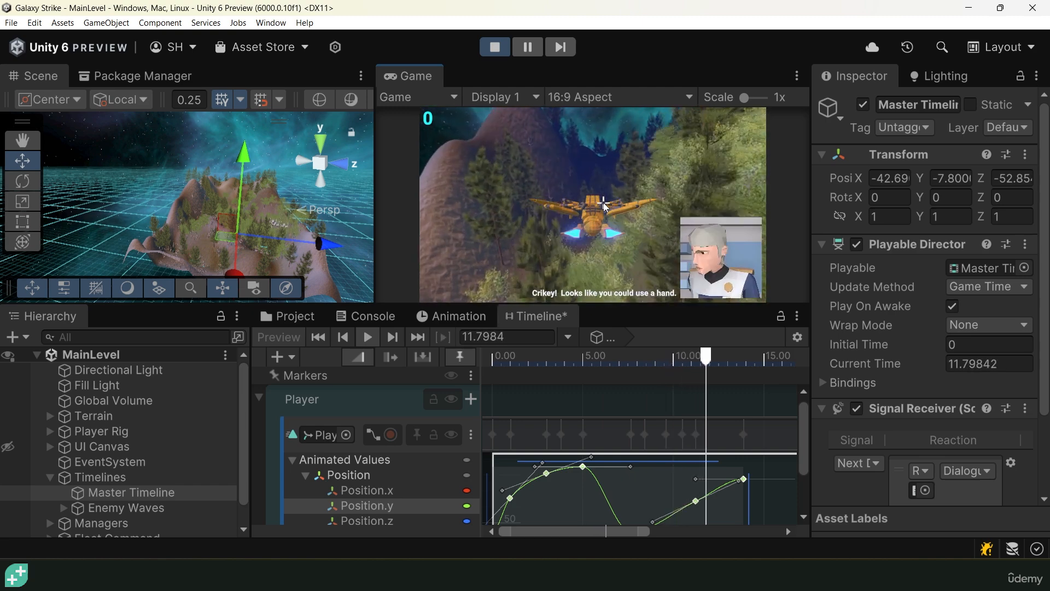
{"action": "key", "text": "ctrl+p"}
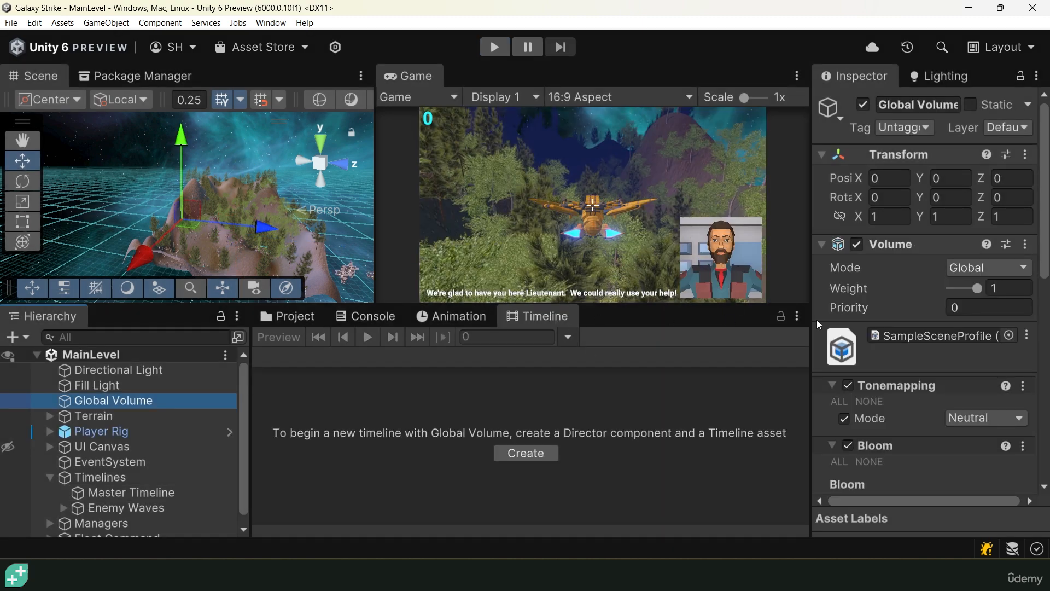
Step: Try None for the Global Volume's Tonemapping mode and settle on ACES, with the Inspector widened
{"action": "left_click_drag", "start_coordinate": [809, 315], "coordinate": [682, 316]}
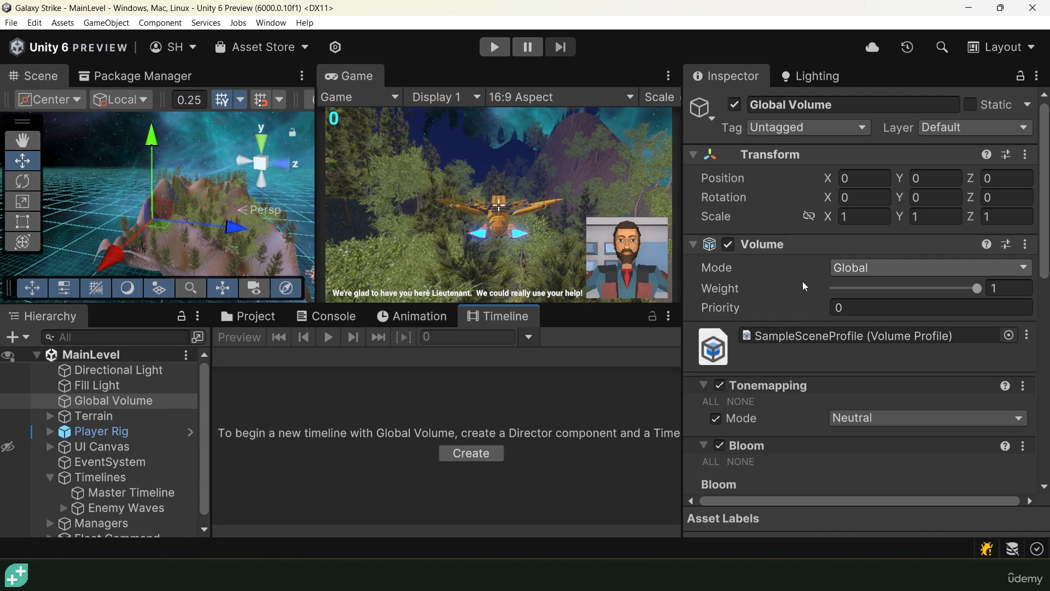
{"action": "scroll", "coordinate": [804, 296], "scroll_direction": "down", "scroll_amount": 3}
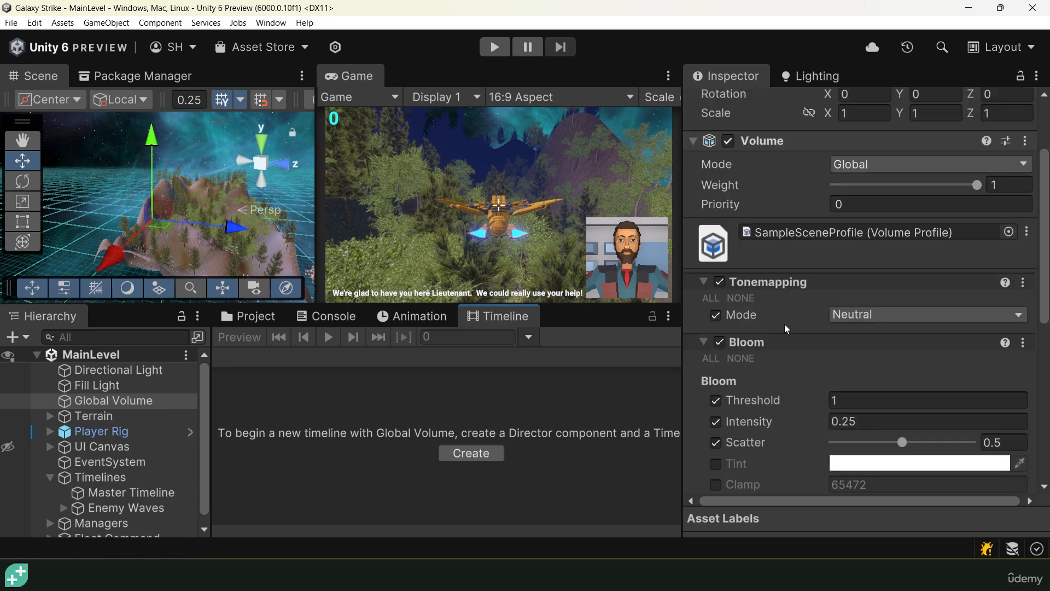
{"action": "mouse_move", "coordinate": [817, 322]}
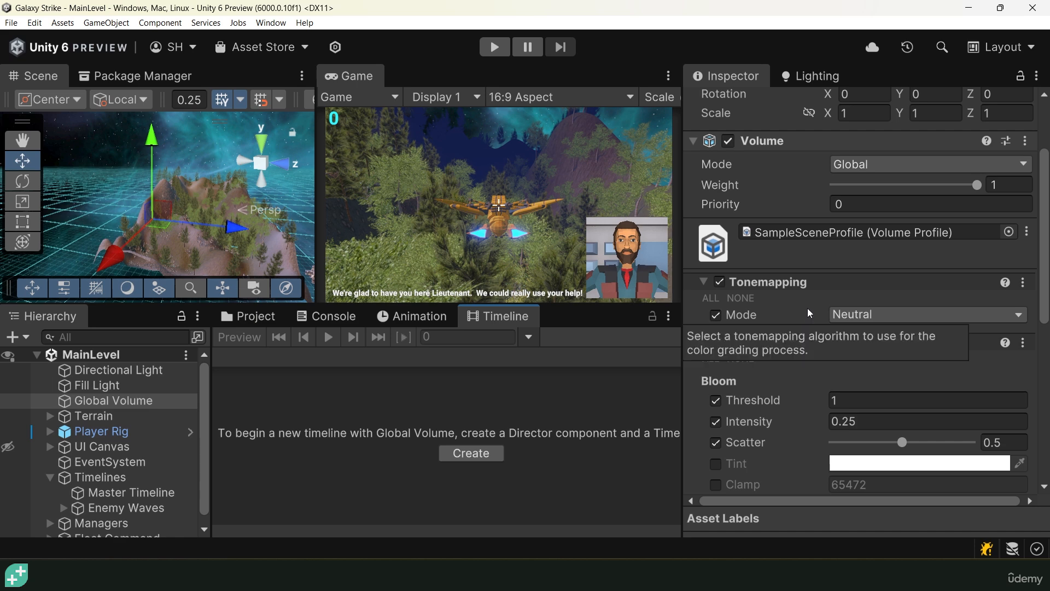
{"action": "left_click", "coordinate": [856, 316]}
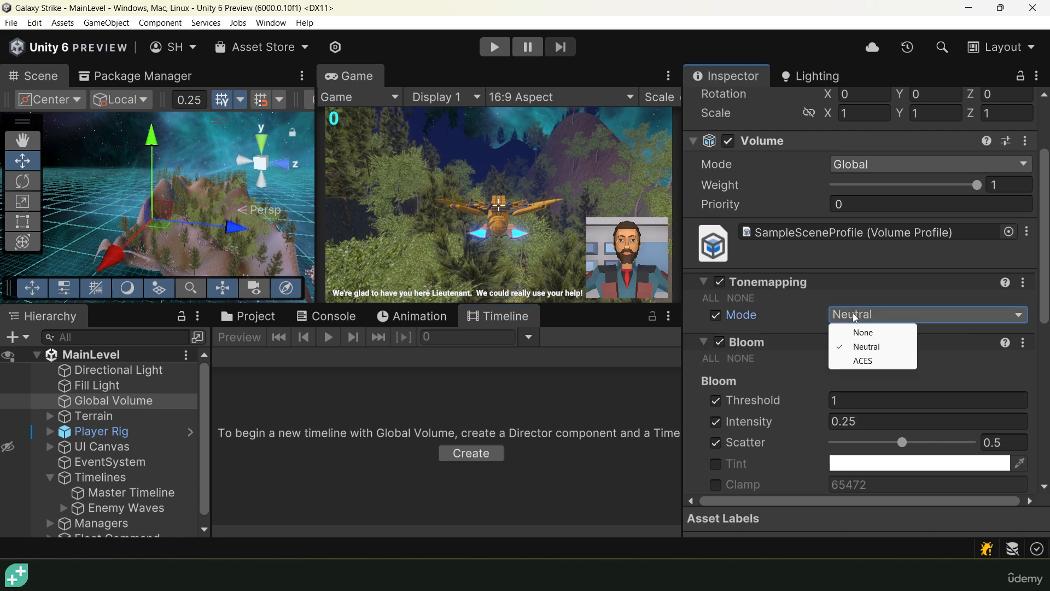
{"action": "left_click", "coordinate": [871, 351]}
{"action": "left_click", "coordinate": [853, 315]}
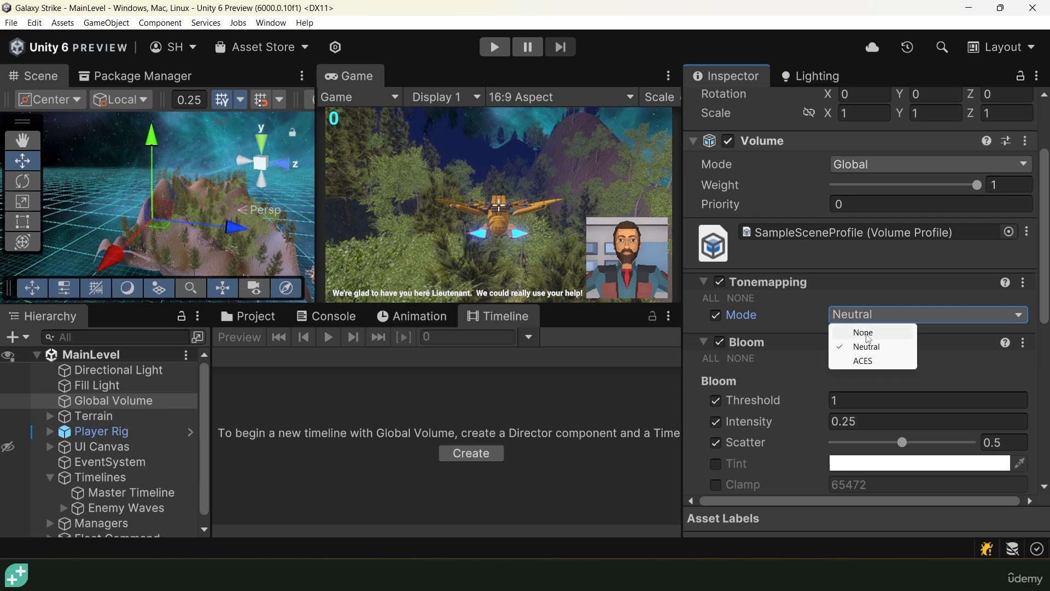
{"action": "left_click", "coordinate": [863, 331]}
{"action": "left_click", "coordinate": [849, 314]}
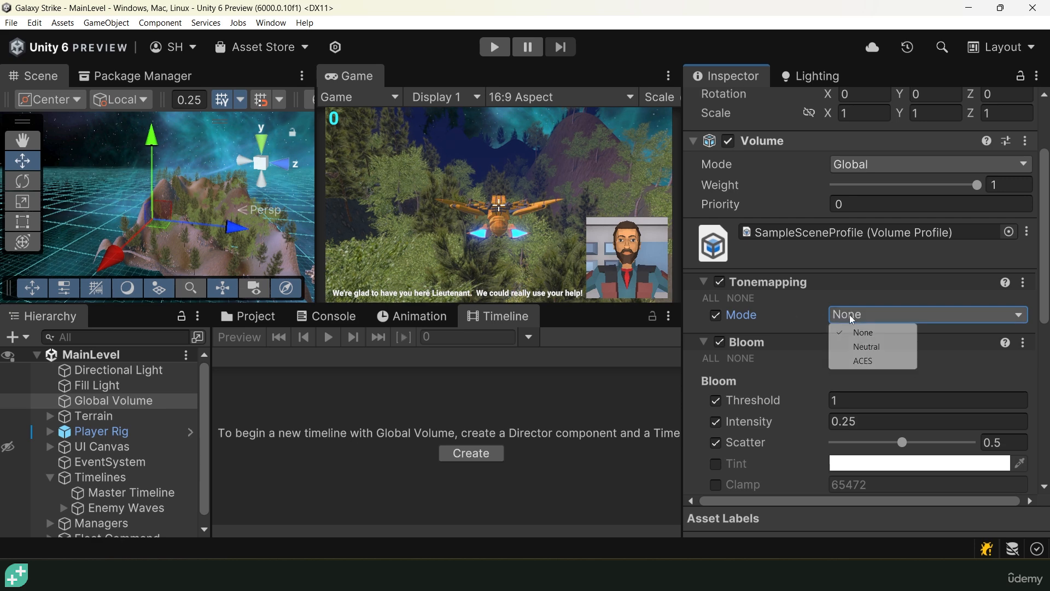
{"action": "left_click", "coordinate": [870, 361]}
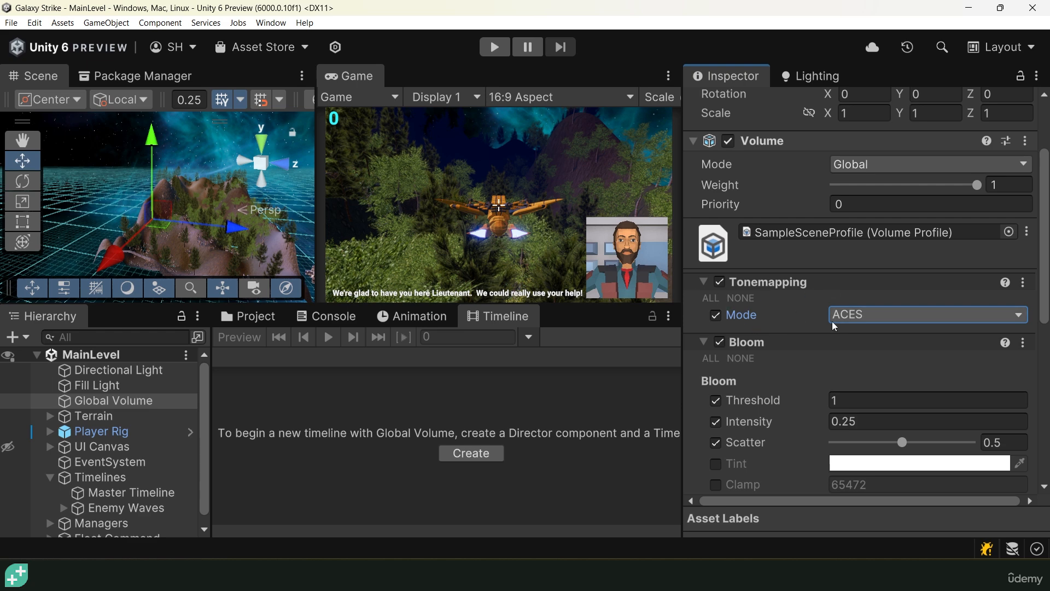
Step: Set the Bloom intensity to 1.26 and enable Motion Blur in Camera And Objects mode
{"action": "scroll", "coordinate": [805, 349], "scroll_direction": "down", "scroll_amount": 2}
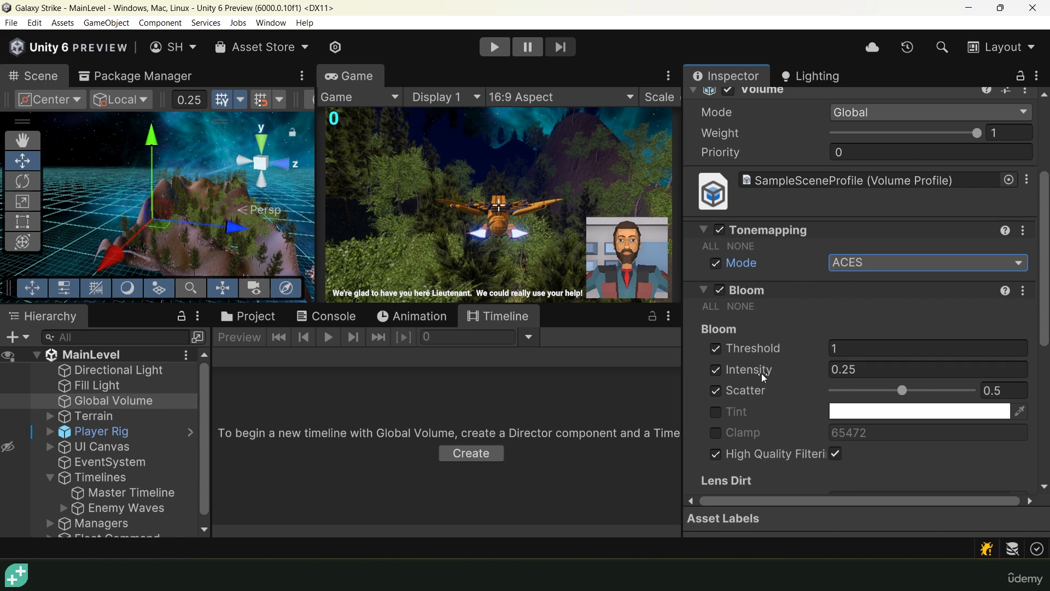
{"action": "left_click_drag", "start_coordinate": [761, 373], "coordinate": [783, 375]}
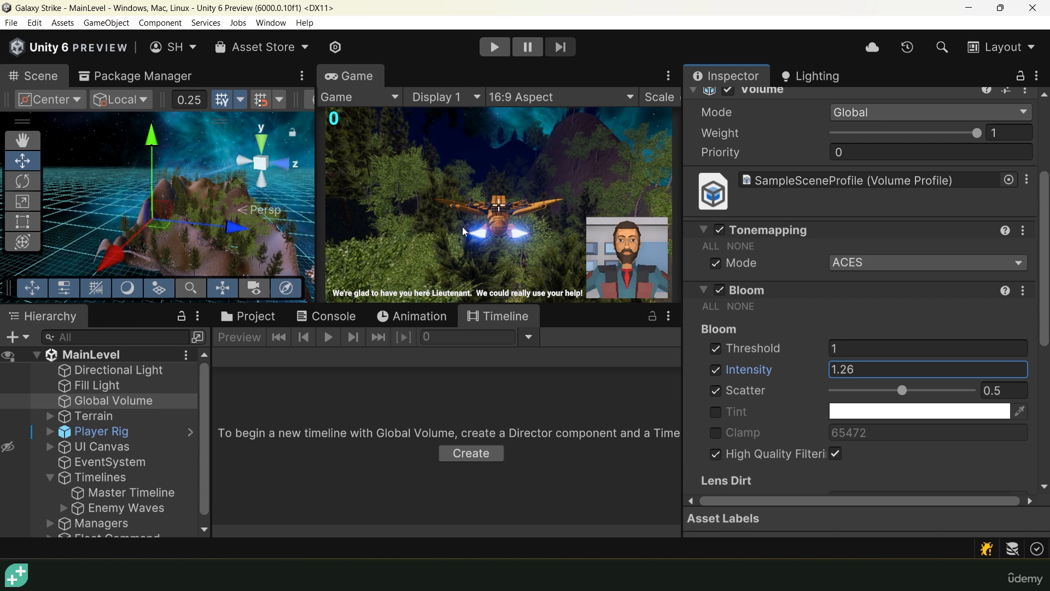
{"action": "scroll", "coordinate": [805, 291], "scroll_direction": "down", "scroll_amount": 5}
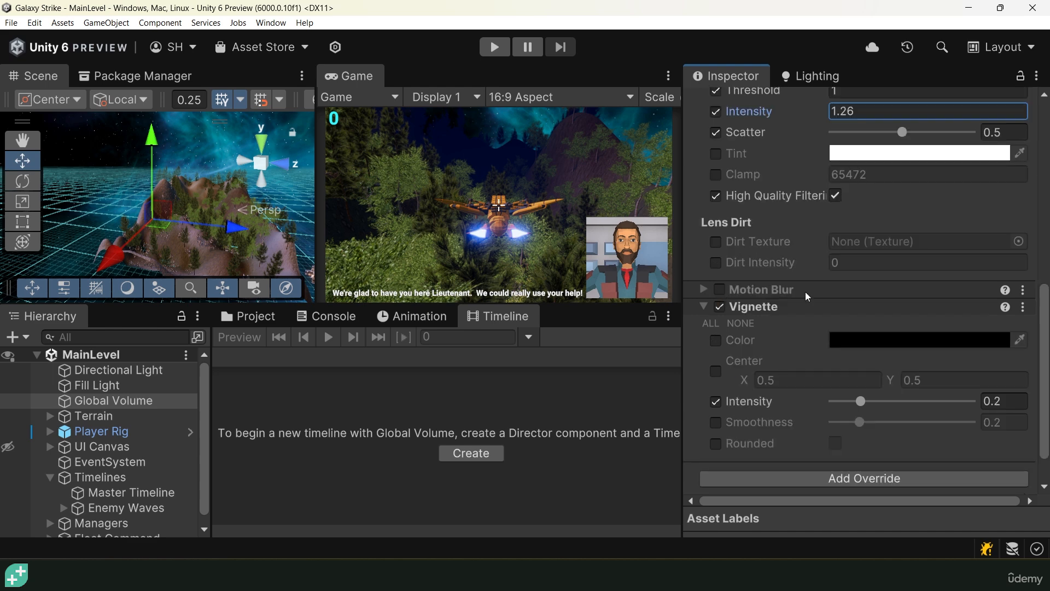
{"action": "left_click", "coordinate": [720, 290]}
{"action": "left_click", "coordinate": [711, 289]}
{"action": "left_click", "coordinate": [875, 322]}
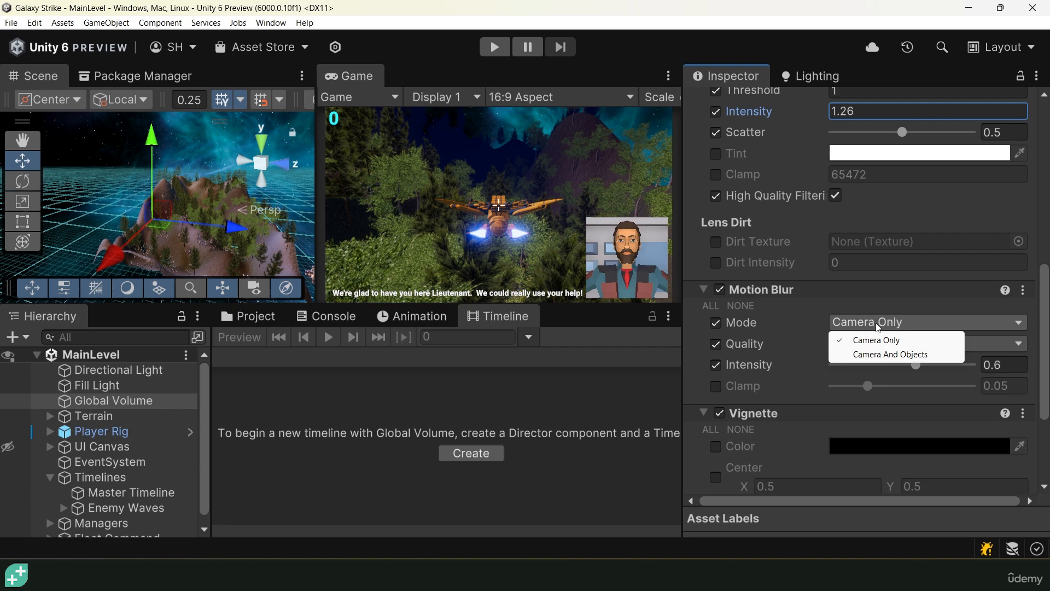
{"action": "left_click", "coordinate": [875, 355]}
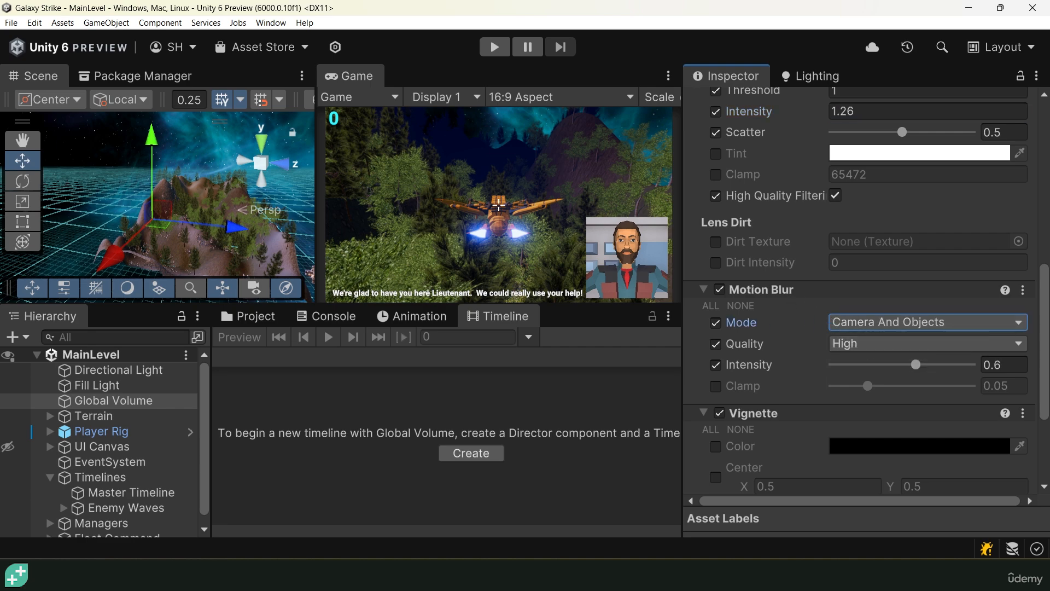
Step: Play-test the level in a maximized Game view, shooting at enemies to judge the post-processing effects
{"action": "left_click", "coordinate": [367, 81]}
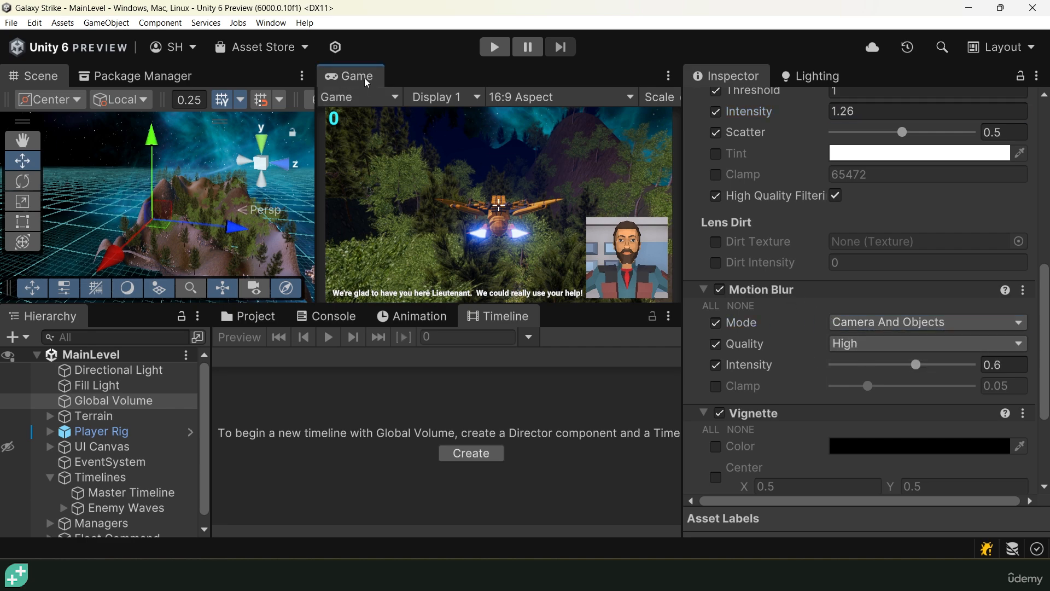
{"action": "double_click", "coordinate": [366, 80]}
{"action": "left_click", "coordinate": [506, 46]}
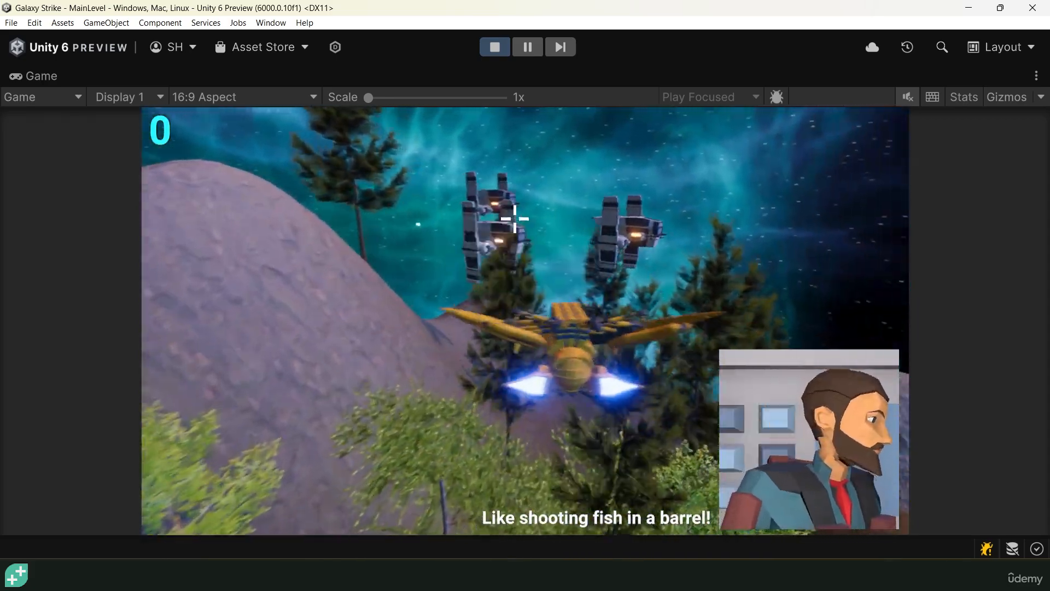
{"action": "mouse_move", "coordinate": [514, 219]}
{"action": "left_mouse_down"}
{"action": "mouse_move", "coordinate": [592, 167]}
{"action": "mouse_move", "coordinate": [623, 176]}
{"action": "left_mouse_up"}
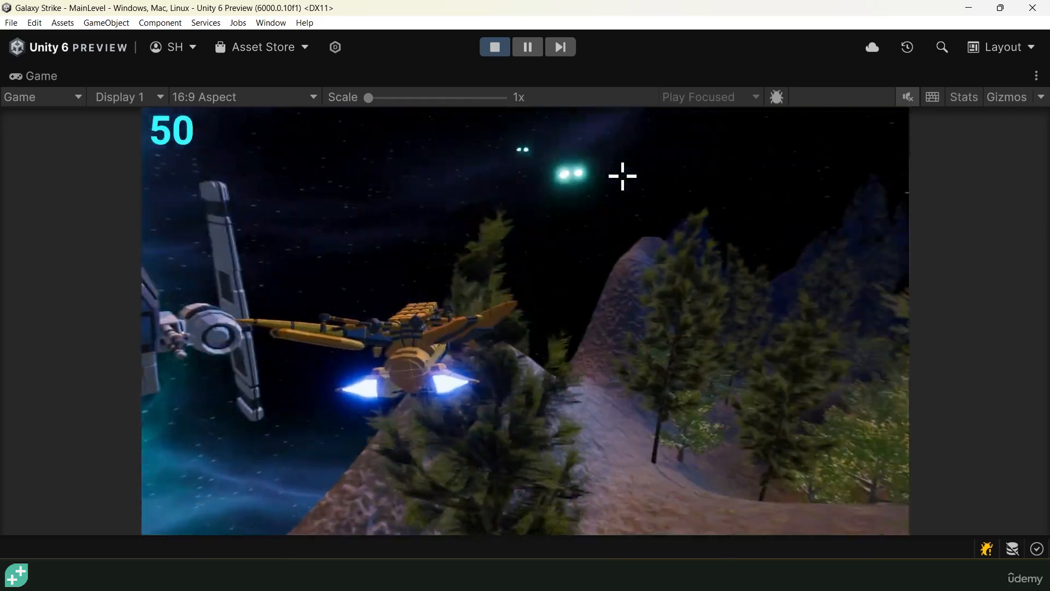
{"action": "mouse_move", "coordinate": [590, 213]}
{"action": "left_mouse_down"}
{"action": "mouse_move", "coordinate": [475, 222]}
{"action": "mouse_move", "coordinate": [616, 248]}
{"action": "mouse_move", "coordinate": [614, 236]}
{"action": "mouse_move", "coordinate": [574, 232]}
{"action": "left_mouse_up"}
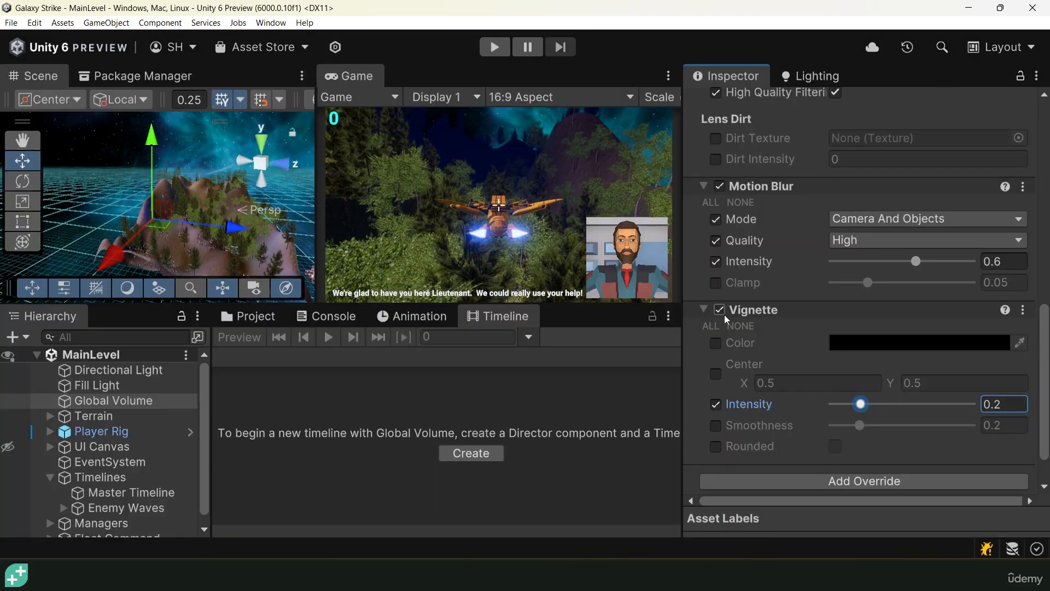
Step: Compare the image with the Vignette override switched off and on, leaving it enabled
{"action": "left_click", "coordinate": [719, 310]}
{"action": "left_click", "coordinate": [720, 310]}
{"action": "left_click", "coordinate": [720, 310]}
{"action": "left_click", "coordinate": [720, 310]}
{"action": "left_click", "coordinate": [720, 310]}
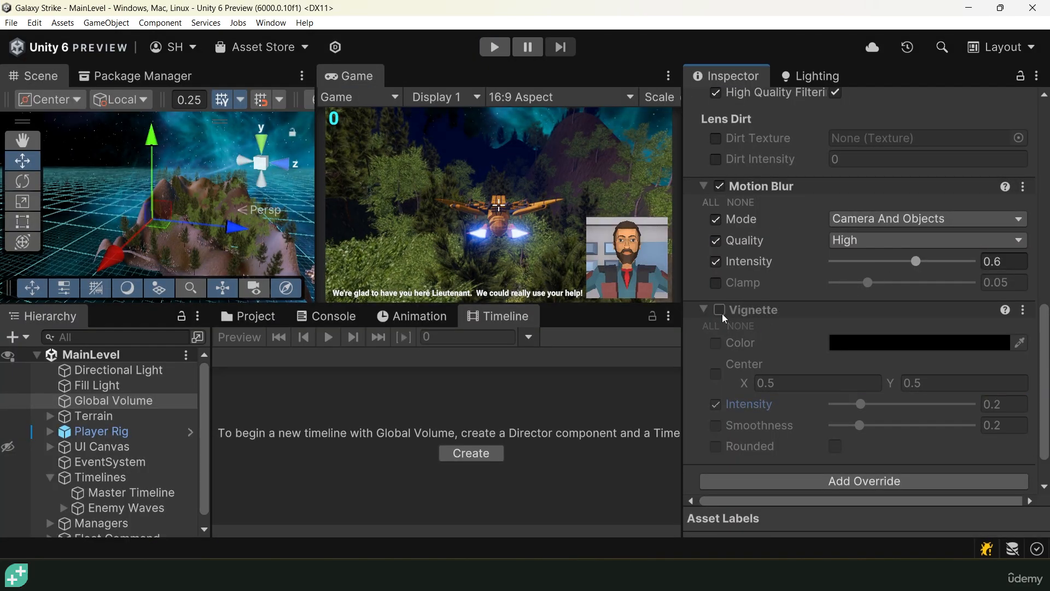
{"action": "left_click", "coordinate": [720, 310]}
Step: Add a Color Adjustments post-processing override to the Global Volume
{"action": "scroll", "coordinate": [860, 399], "scroll_direction": "down", "scroll_amount": 2}
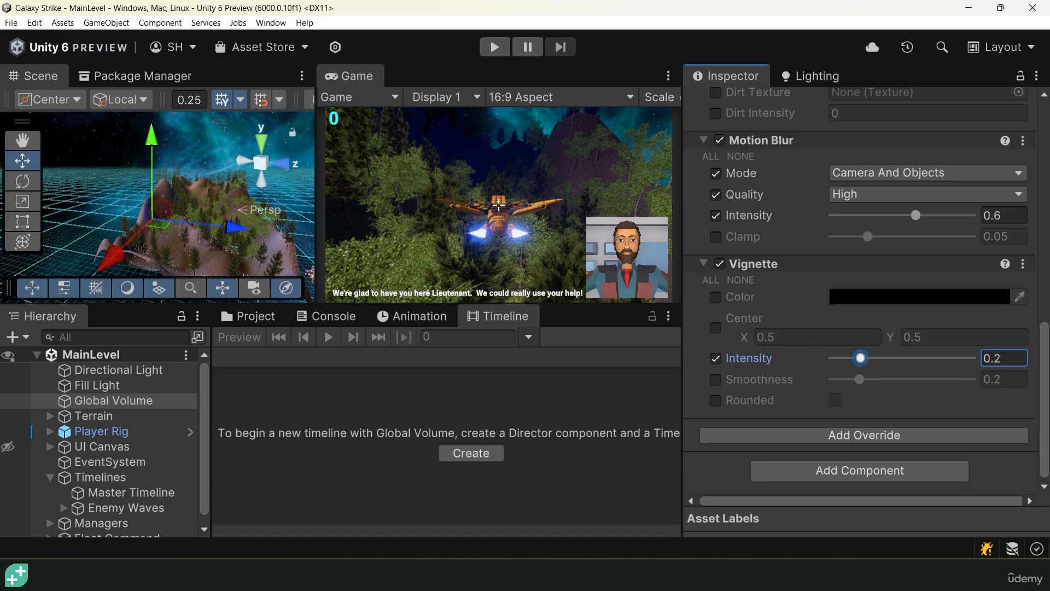
{"action": "left_click", "coordinate": [786, 437]}
{"action": "left_click", "coordinate": [827, 221]}
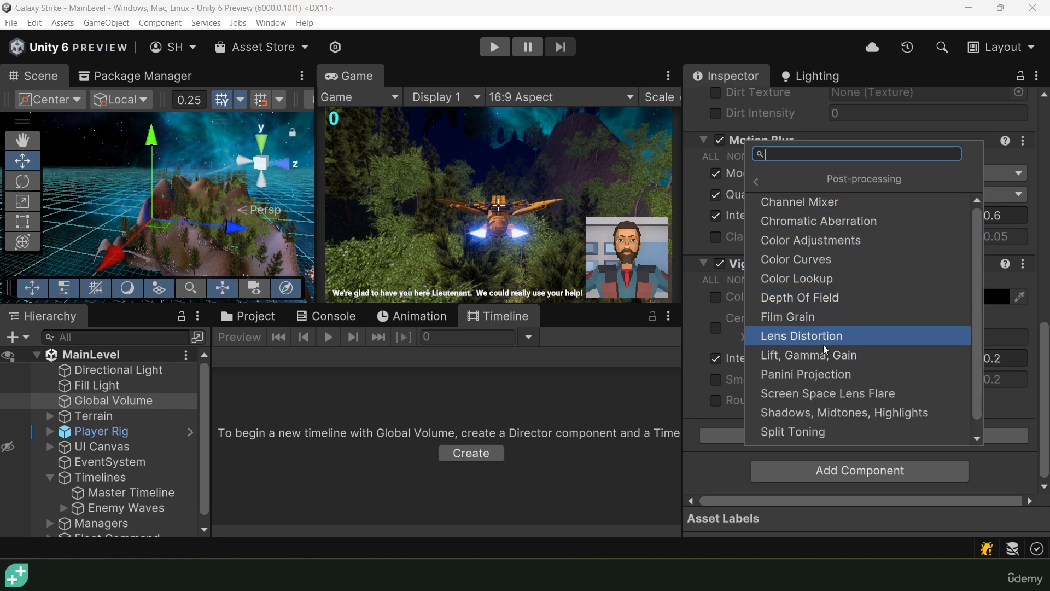
{"action": "scroll", "coordinate": [820, 395], "scroll_direction": "down", "scroll_amount": 1}
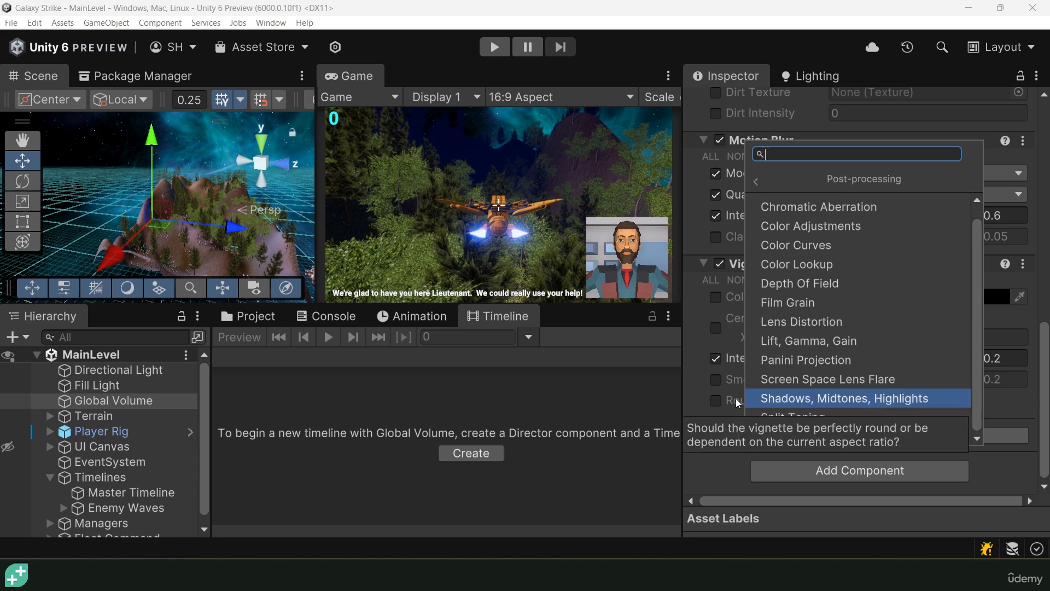
{"action": "left_click", "coordinate": [807, 229]}
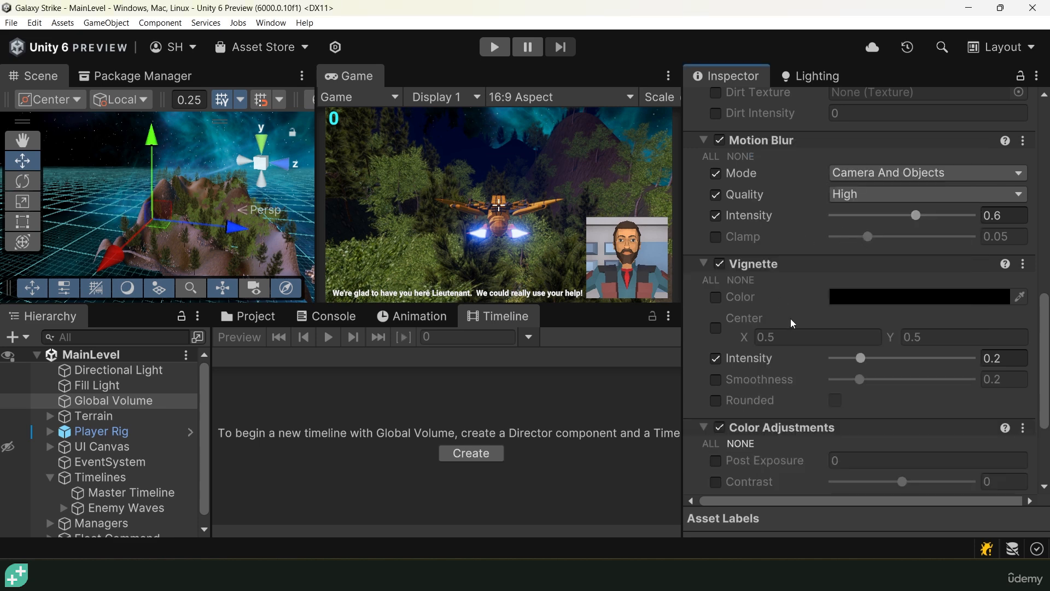
Step: Enable Post Exposure in the Color Adjustments override and increase it to brighten the scene
{"action": "scroll", "coordinate": [789, 318], "scroll_direction": "down", "scroll_amount": 3}
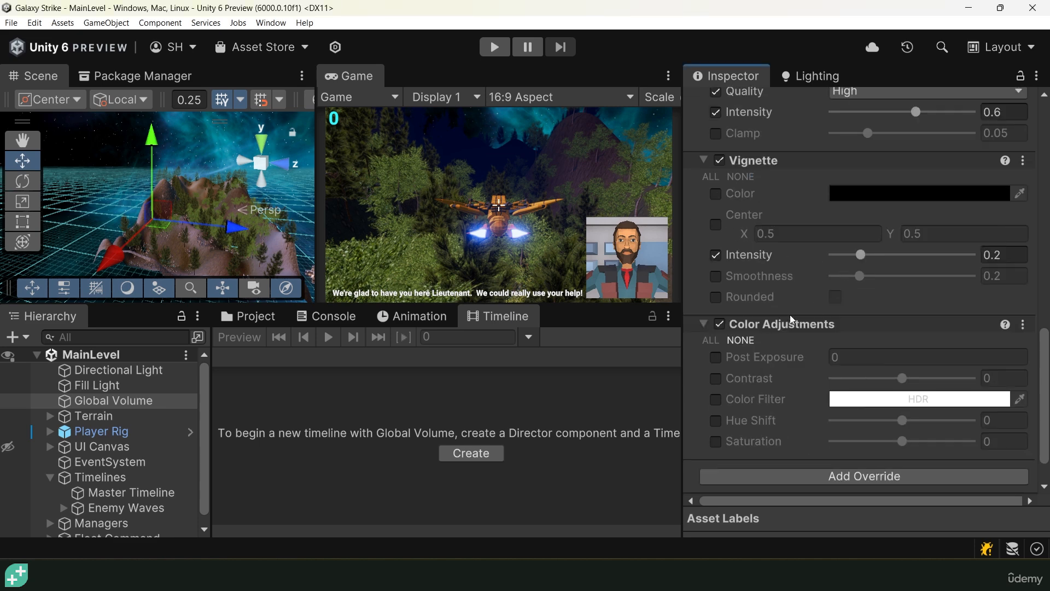
{"action": "left_click", "coordinate": [715, 357]}
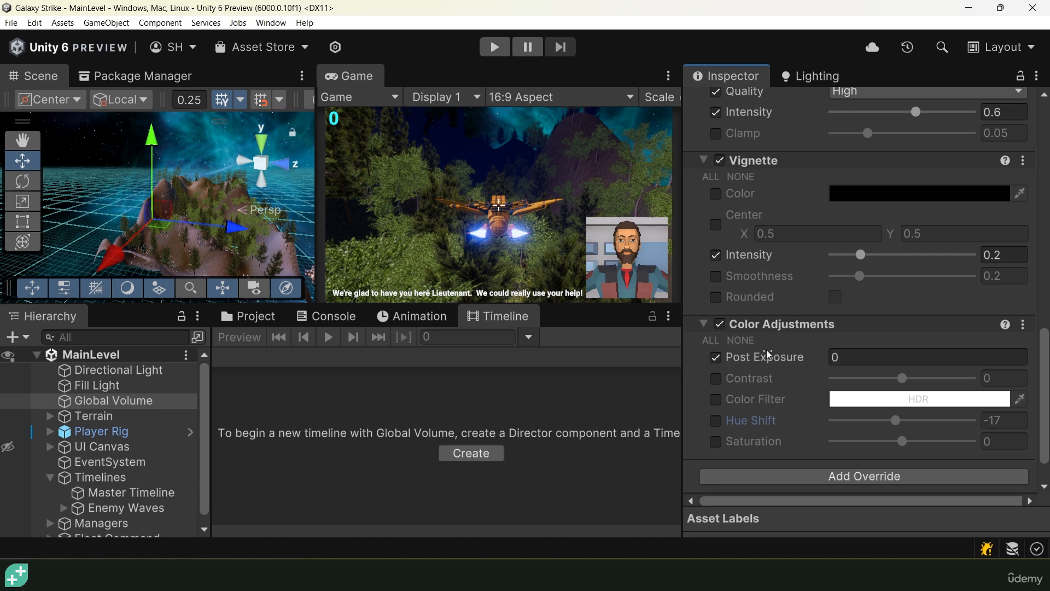
{"action": "left_click_drag", "start_coordinate": [765, 360], "coordinate": [813, 359]}
{"action": "scroll", "coordinate": [814, 359], "scroll_direction": "up", "scroll_amount": 10}
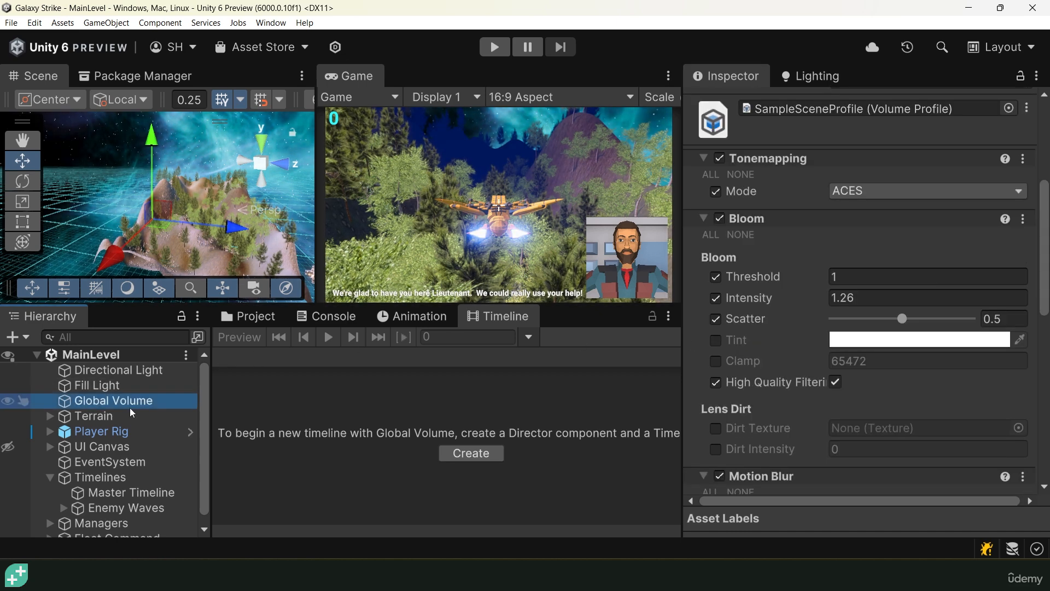
Step: Set Post Exposure in the Global Volume's Color Adjustments override to 1.1
{"action": "left_click", "coordinate": [113, 401]}
{"action": "scroll", "coordinate": [773, 327], "scroll_direction": "down", "scroll_amount": 10}
{"action": "left_click_drag", "start_coordinate": [796, 314], "coordinate": [783, 317]}
{"action": "left_click", "coordinate": [861, 315]}
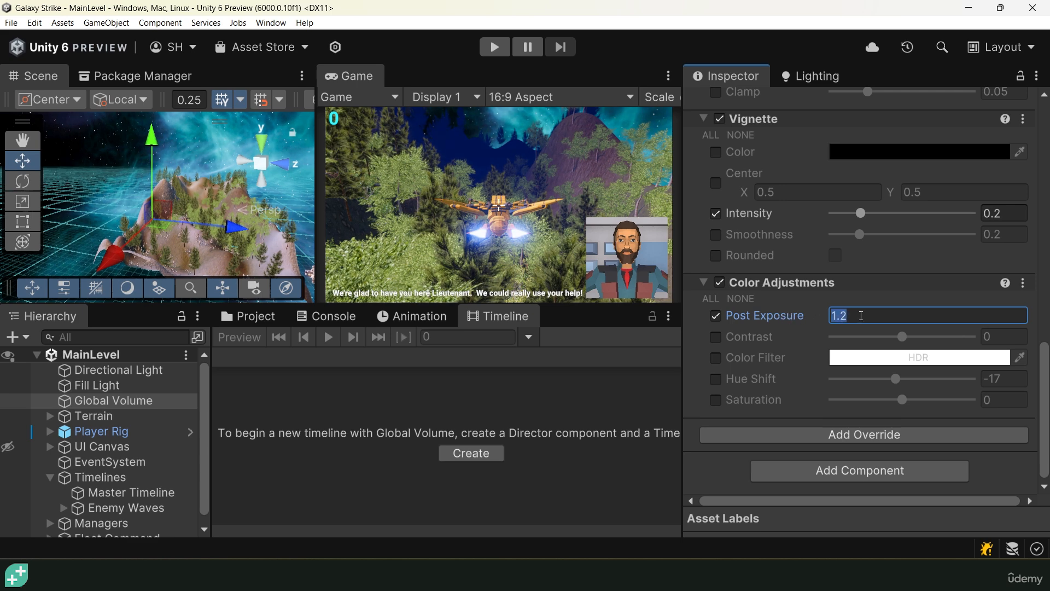
{"action": "type", "text": "1.1"}
Step: Add a Chromatic Aberration override to the Global Volume and enable its Intensity at about 0.147
{"action": "left_click", "coordinate": [779, 436]}
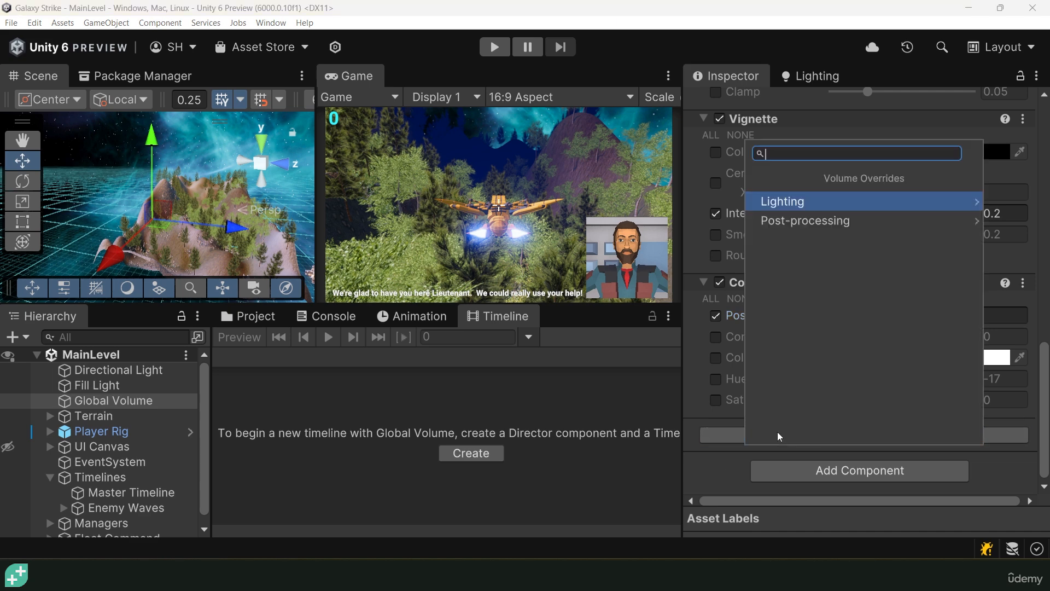
{"action": "type", "text": "ch"}
{"action": "key", "text": "Down"}
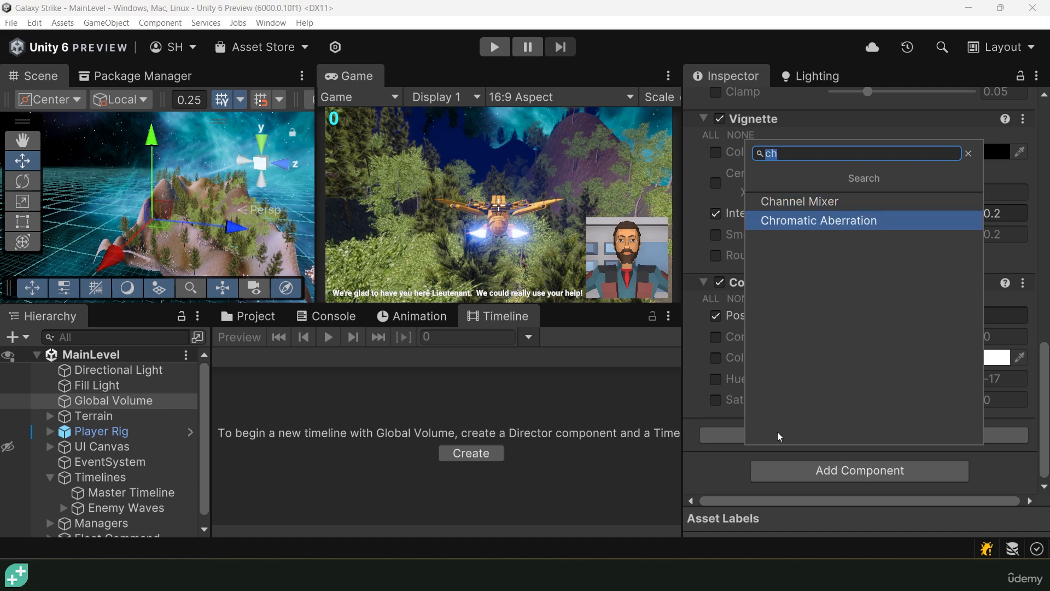
{"action": "key", "text": "Return"}
{"action": "scroll", "coordinate": [807, 442], "scroll_direction": "down", "scroll_amount": 2}
{"action": "left_click", "coordinate": [715, 400]}
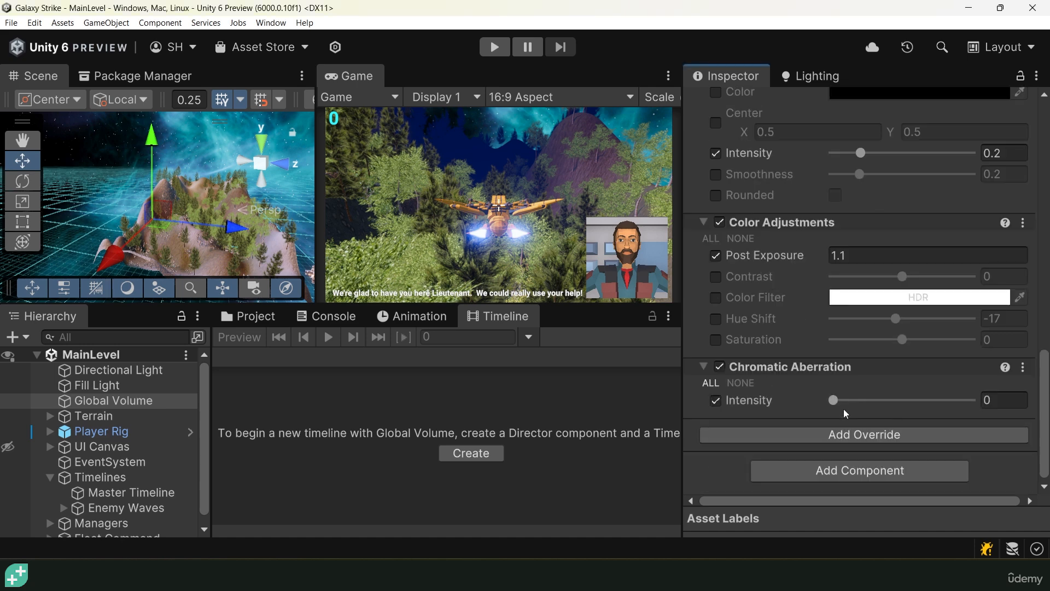
{"action": "left_click_drag", "start_coordinate": [833, 400], "coordinate": [858, 403]}
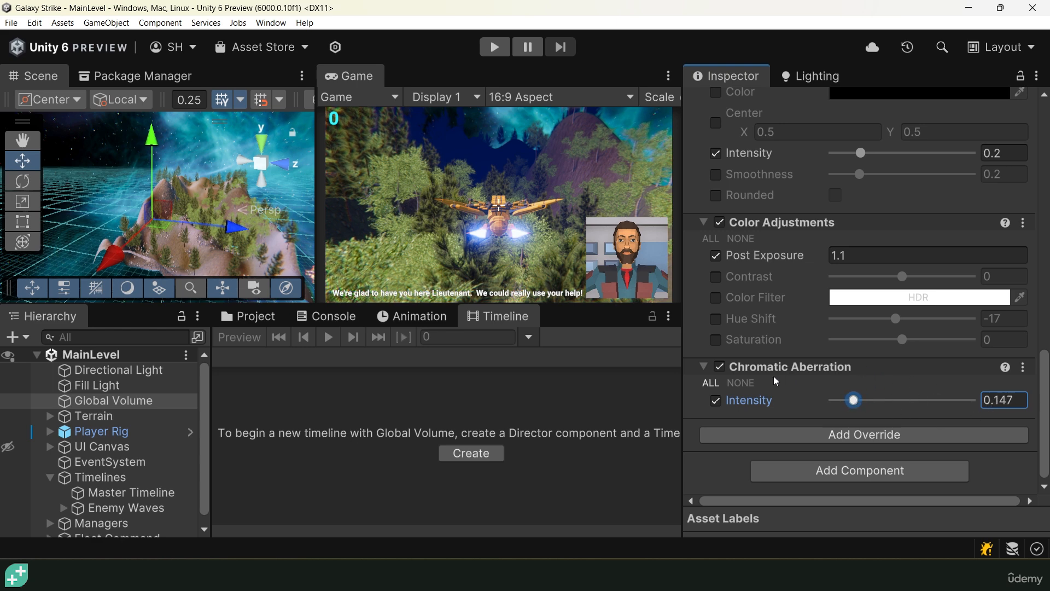
Step: Compare the image with the Chromatic Aberration override switched off and on, leave it enabled, and set its Intensity to about 0.111
{"action": "left_click", "coordinate": [720, 367]}
{"action": "left_click", "coordinate": [719, 367]}
{"action": "left_click", "coordinate": [719, 367]}
{"action": "left_click", "coordinate": [719, 367]}
{"action": "left_click", "coordinate": [719, 367]}
{"action": "left_click", "coordinate": [719, 367]}
{"action": "left_click", "coordinate": [719, 367]}
{"action": "left_click", "coordinate": [720, 367]}
{"action": "left_click_drag", "start_coordinate": [854, 402], "coordinate": [850, 403]}
Step: Enable Post Processing and set Anti-aliasing to Temporal Anti-aliasing (TAA) on both Portrait Cameras under Fleet Command
{"action": "scroll", "coordinate": [109, 405], "scroll_direction": "down", "scroll_amount": 1}
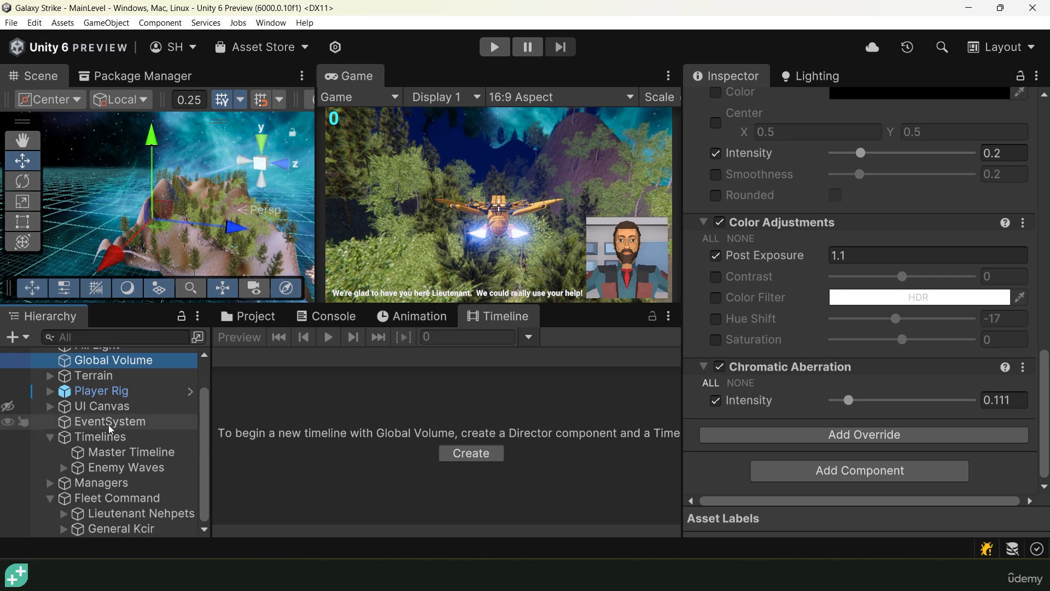
{"action": "left_click", "coordinate": [64, 513]}
{"action": "scroll", "coordinate": [93, 441], "scroll_direction": "down", "scroll_amount": 2}
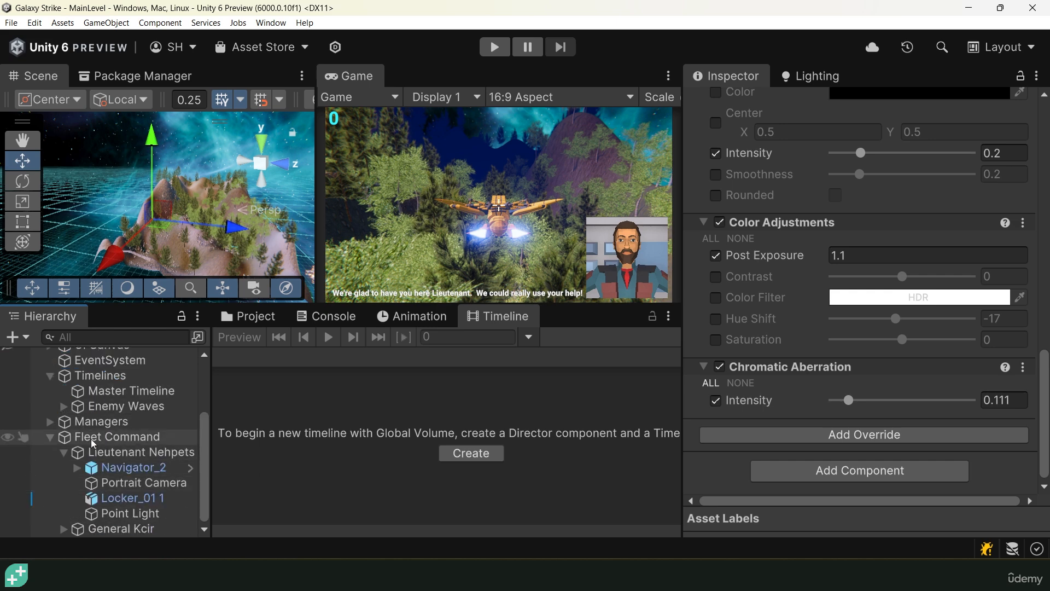
{"action": "left_click", "coordinate": [64, 528]}
{"action": "scroll", "coordinate": [110, 470], "scroll_direction": "down", "scroll_amount": 2}
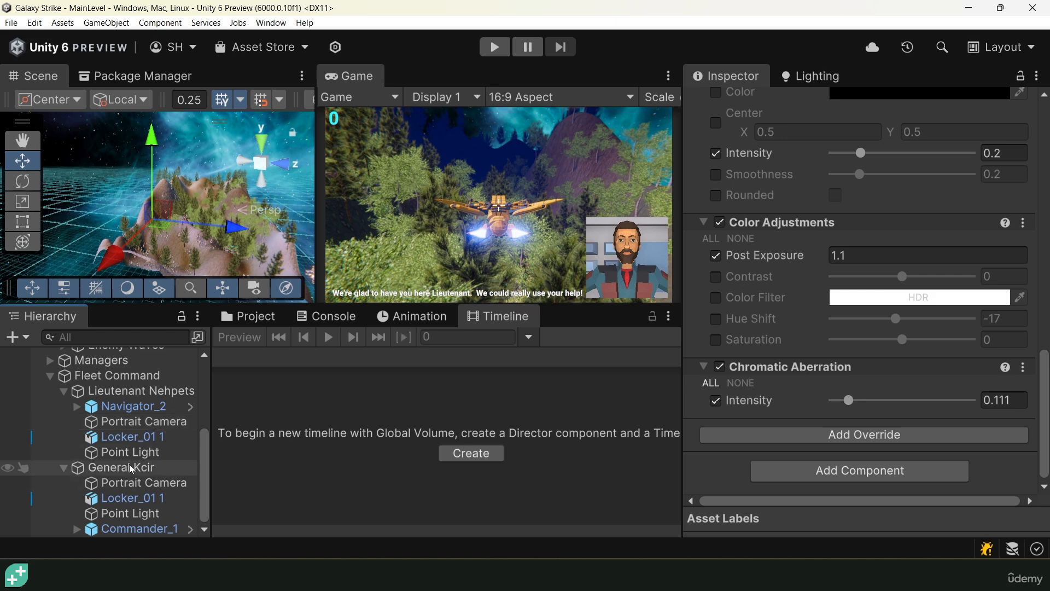
{"action": "left_click", "coordinate": [137, 482]}
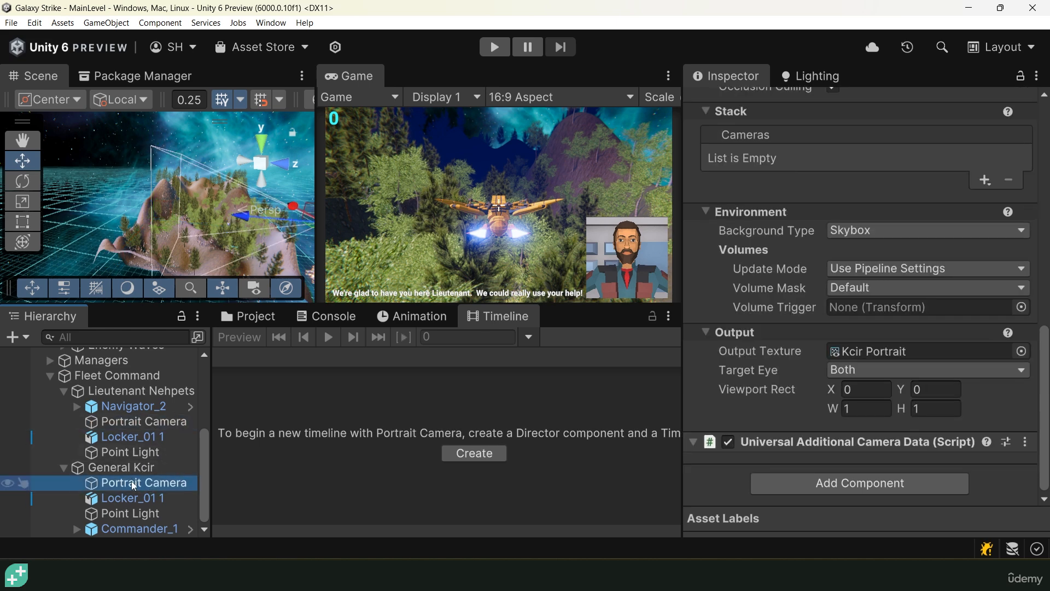
{"action": "left_click", "coordinate": [141, 421], "text": "ctrl"}
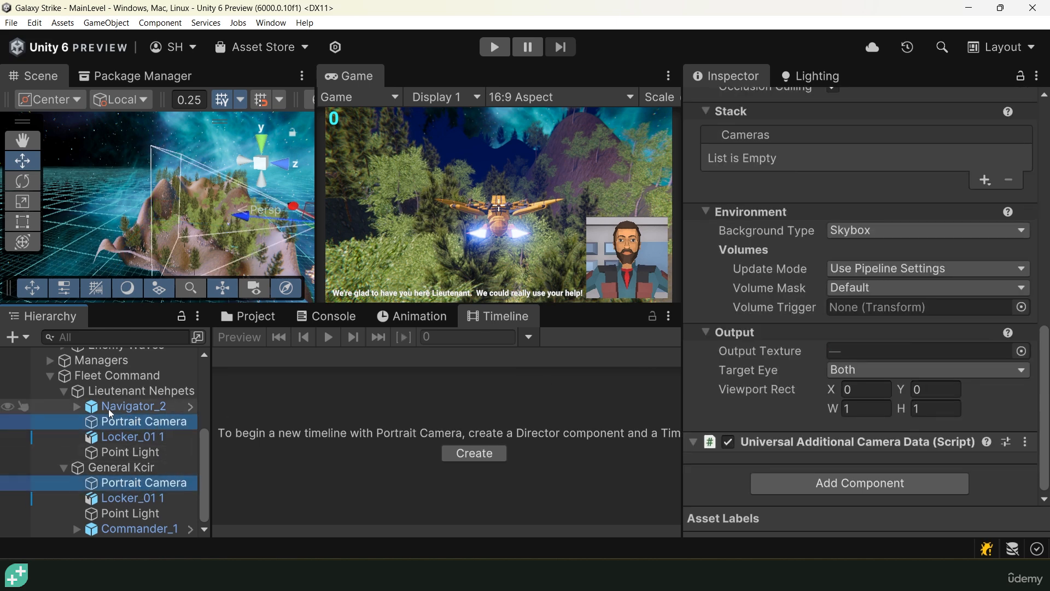
{"action": "scroll", "coordinate": [798, 230], "scroll_direction": "up", "scroll_amount": 5}
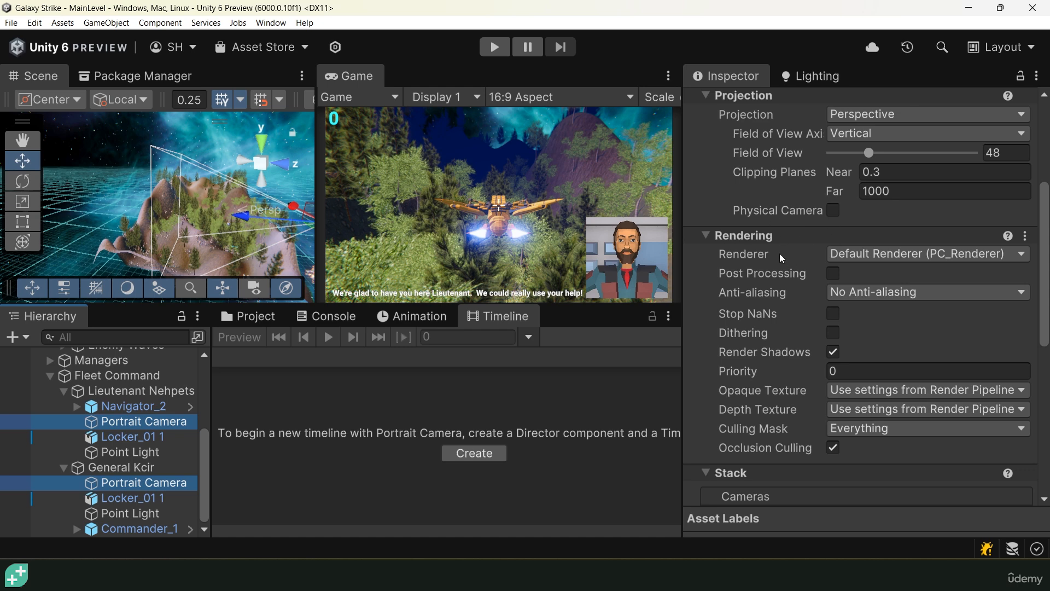
{"action": "left_click", "coordinate": [830, 274]}
{"action": "left_click", "coordinate": [834, 274]}
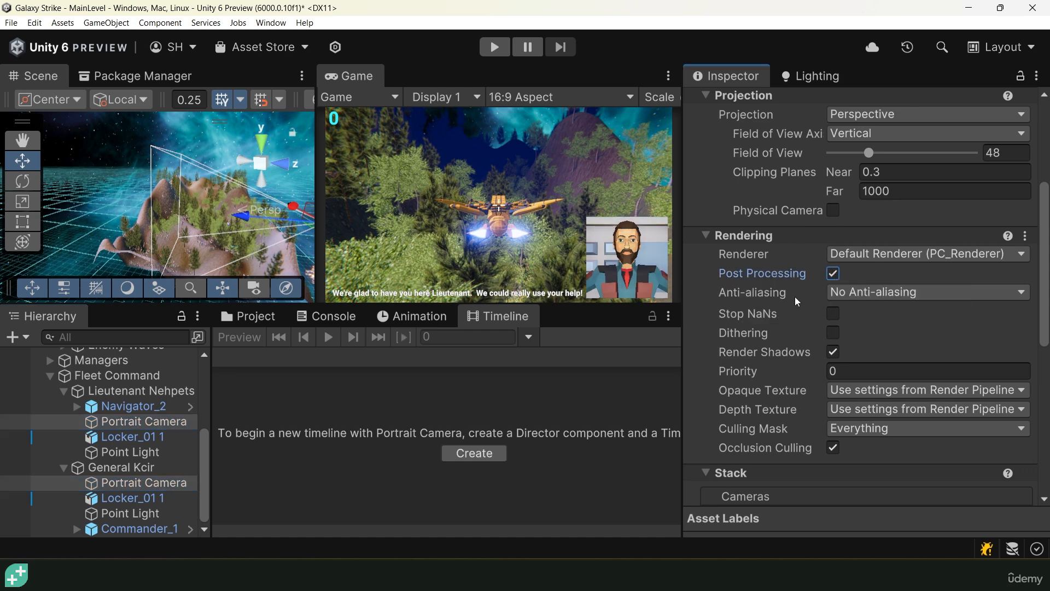
{"action": "left_click", "coordinate": [848, 292]}
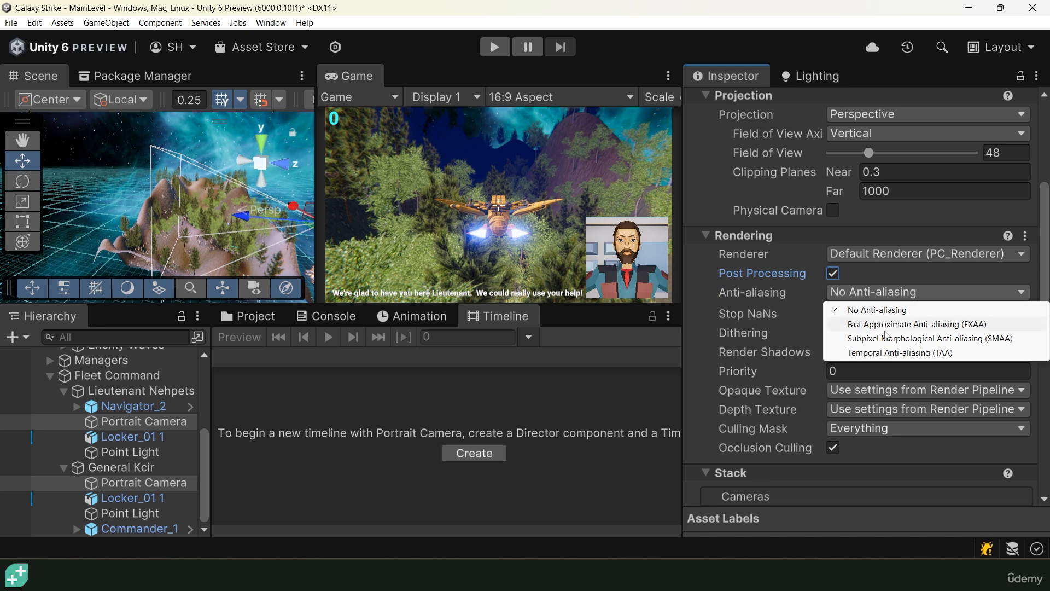
{"action": "left_click", "coordinate": [882, 353]}
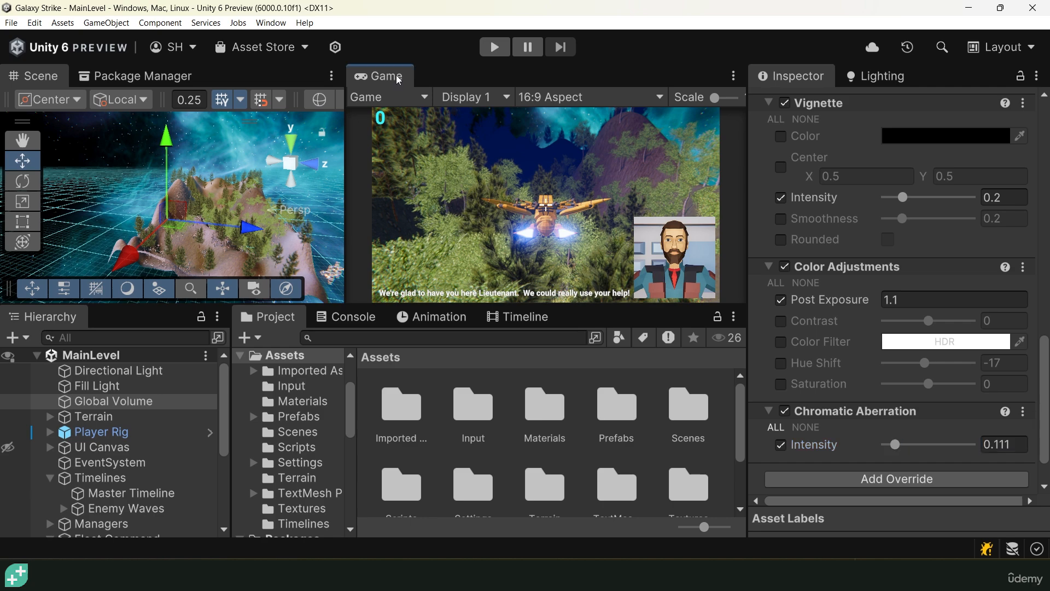
Step: Check the image in a maximized Game view and set Post Exposure in the Color Adjustments override to 0.1
{"action": "double_click", "coordinate": [398, 77]}
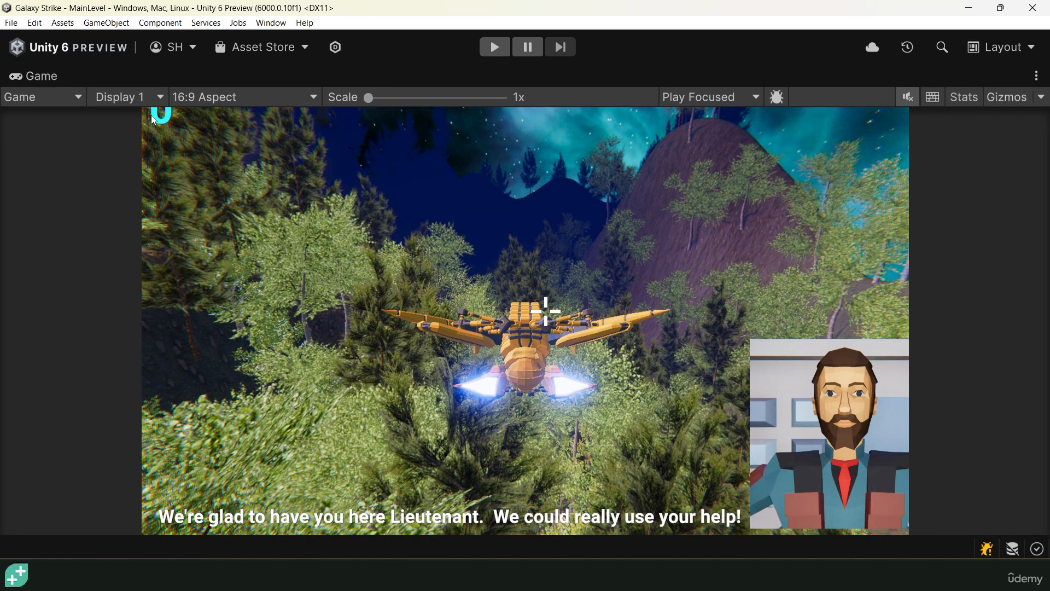
{"action": "double_click", "coordinate": [58, 79]}
{"action": "scroll", "coordinate": [835, 271], "scroll_direction": "down", "scroll_amount": 15}
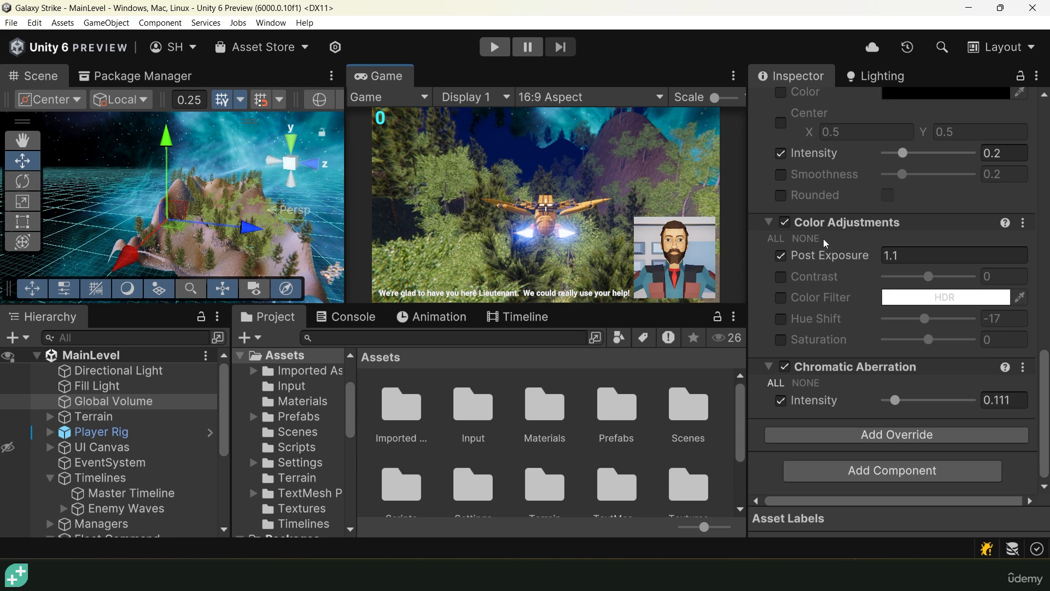
{"action": "left_click", "coordinate": [901, 257]}
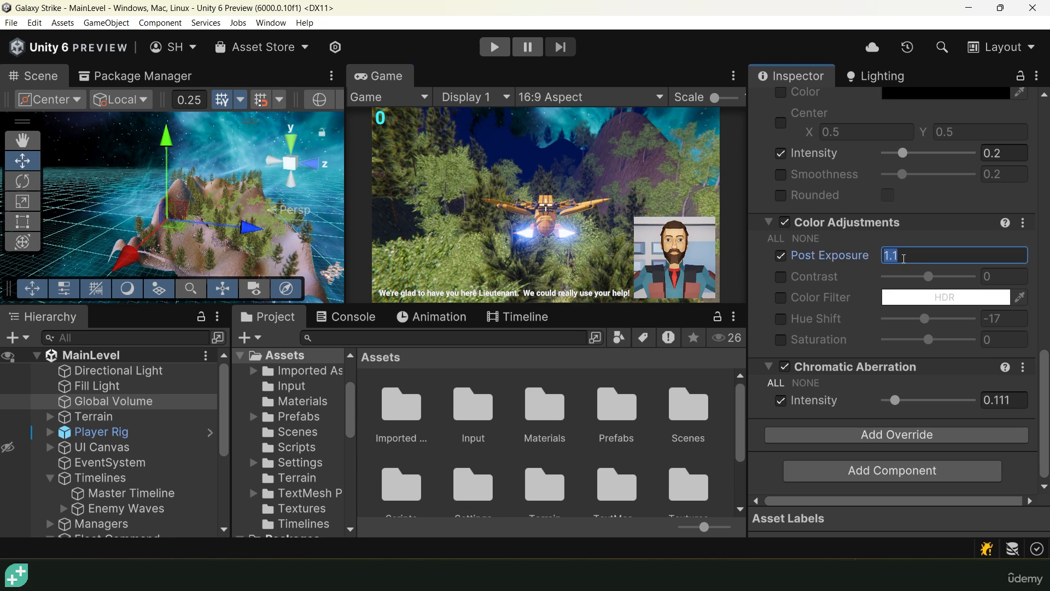
{"action": "type", "text": "0.1"}
{"action": "key", "text": "Tab"}
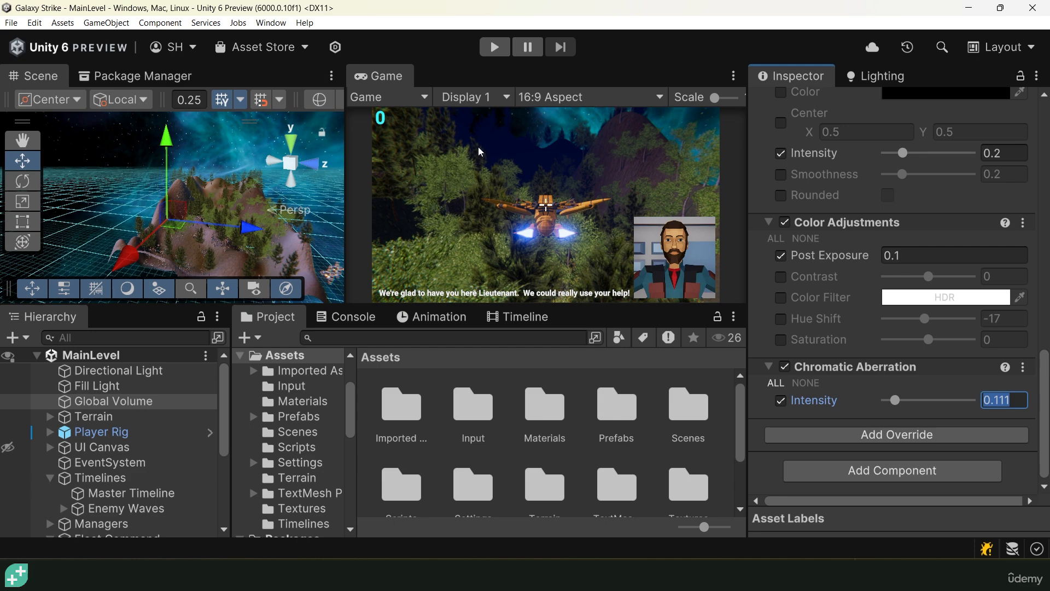
Step: Play-test the level in a maximized Game view, flying and shooting to judge the adjusted post-processing
{"action": "double_click", "coordinate": [390, 82]}
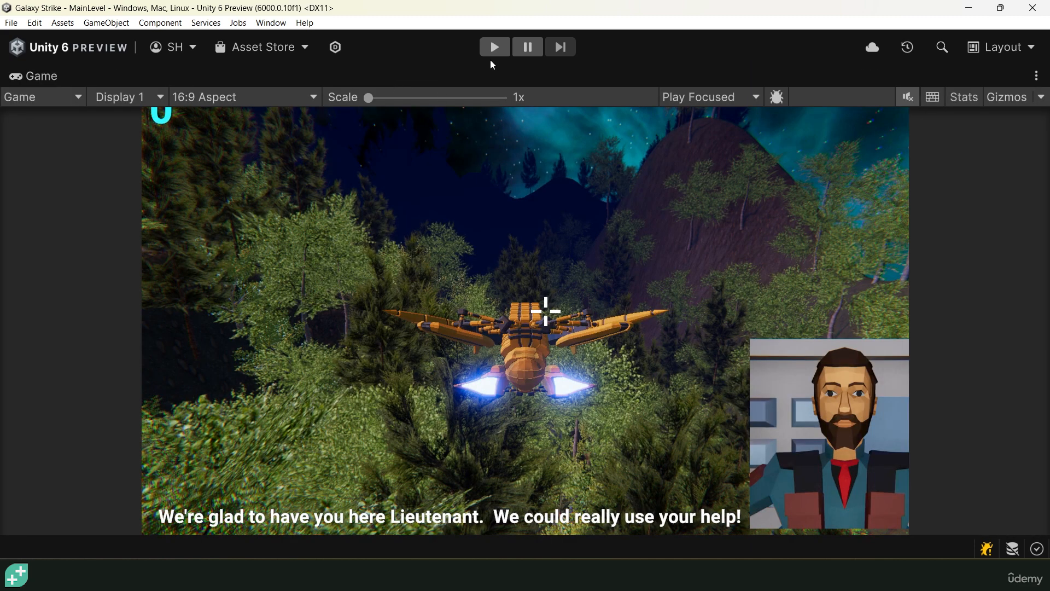
{"action": "left_click", "coordinate": [494, 47]}
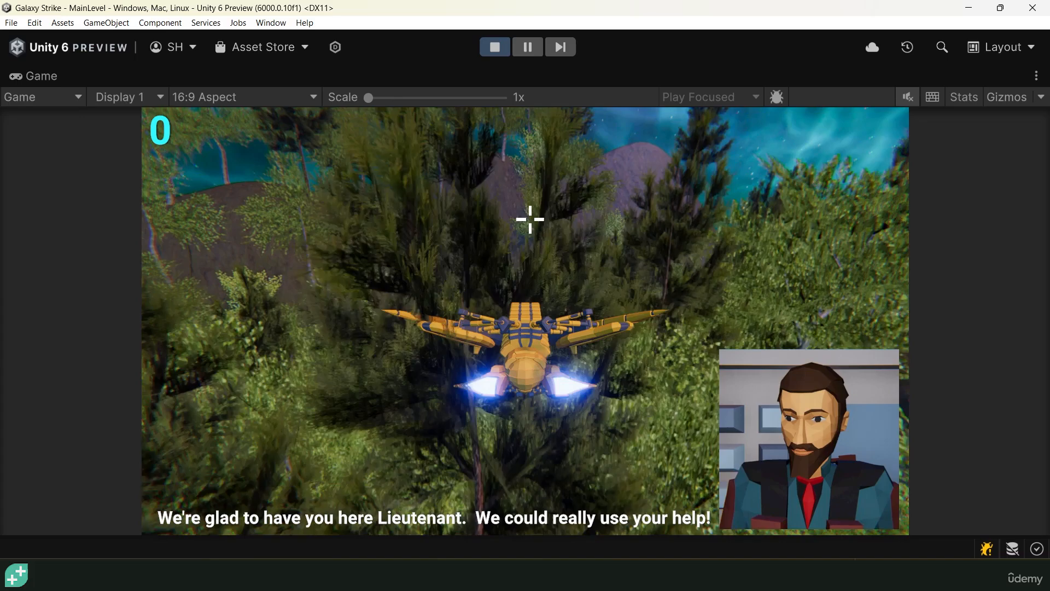
{"action": "mouse_move", "coordinate": [533, 214]}
{"action": "left_mouse_down"}
{"action": "mouse_move", "coordinate": [600, 199]}
{"action": "mouse_move", "coordinate": [642, 204]}
{"action": "mouse_move", "coordinate": [680, 183]}
{"action": "mouse_move", "coordinate": [630, 223]}
{"action": "mouse_move", "coordinate": [543, 206]}
{"action": "mouse_move", "coordinate": [638, 192]}
{"action": "mouse_move", "coordinate": [638, 122]}
{"action": "mouse_move", "coordinate": [754, 211]}
{"action": "mouse_move", "coordinate": [553, 228]}
{"action": "mouse_move", "coordinate": [649, 188]}
{"action": "mouse_move", "coordinate": [604, 206]}
{"action": "mouse_move", "coordinate": [555, 194]}
{"action": "mouse_move", "coordinate": [576, 360]}
{"action": "mouse_move", "coordinate": [476, 403]}
{"action": "mouse_move", "coordinate": [476, 244]}
{"action": "mouse_move", "coordinate": [447, 198]}
{"action": "mouse_move", "coordinate": [408, 264]}
{"action": "left_mouse_up"}
{"action": "key", "text": "d"}
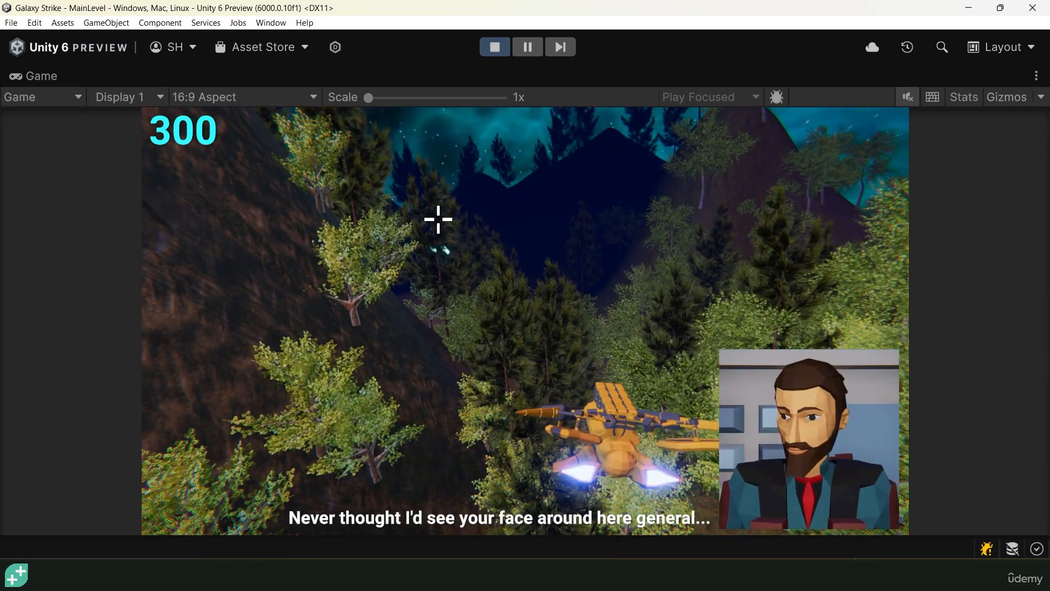
{"action": "left_click_drag", "start_coordinate": [494, 210], "coordinate": [492, 196]}
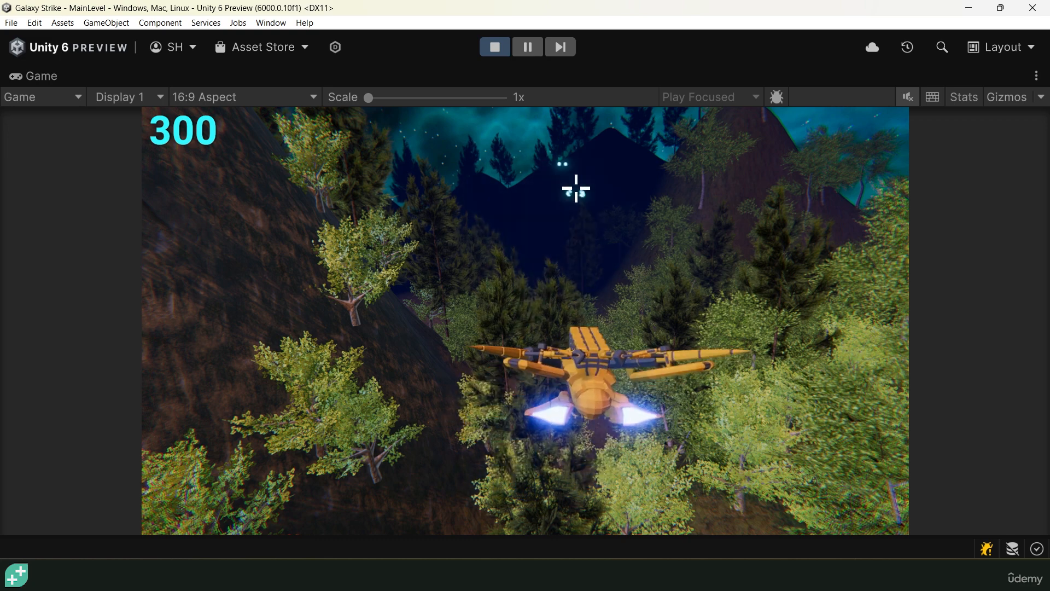